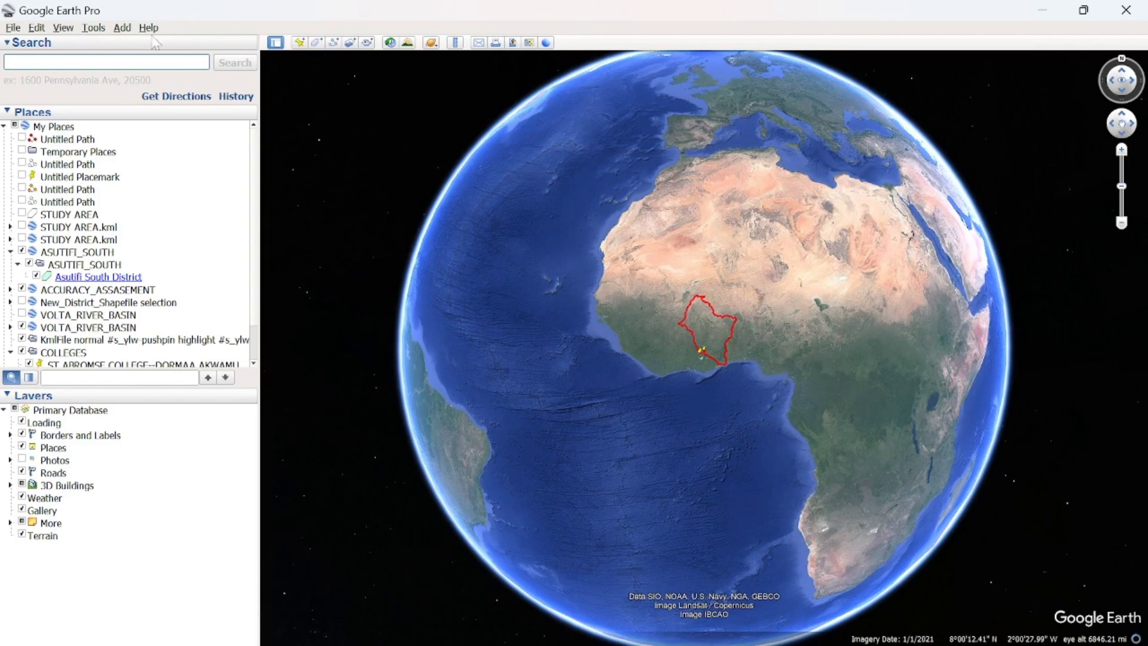
- Search for kumasi and go to the warehouse area beside the river southeast of the city marker
type("kumasi")
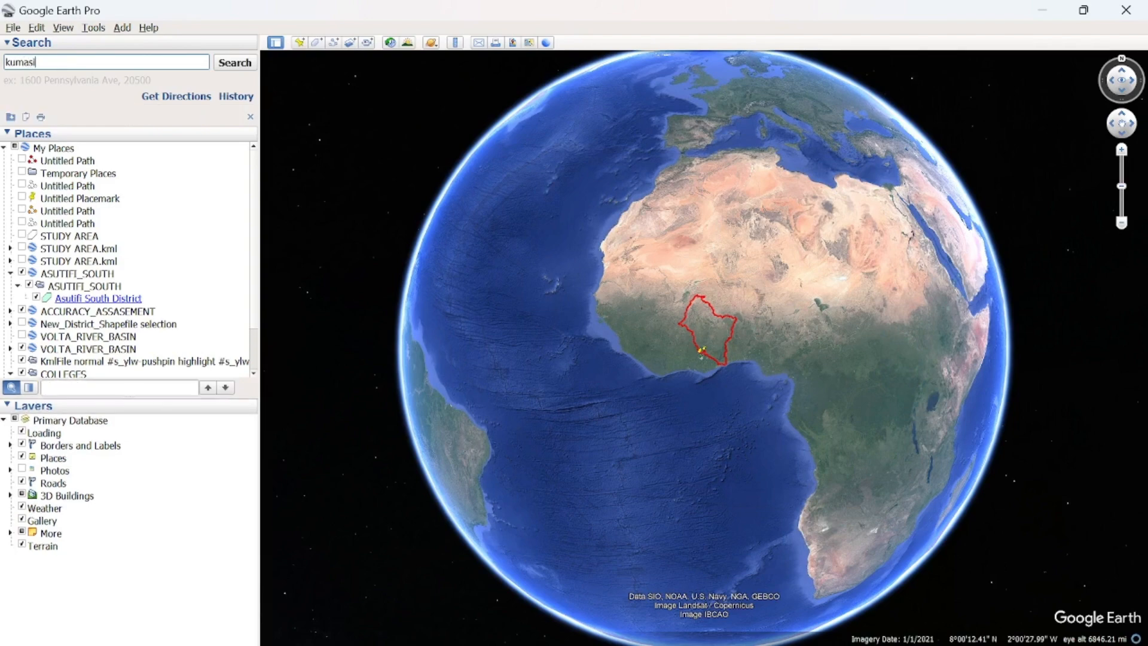
key("Return")
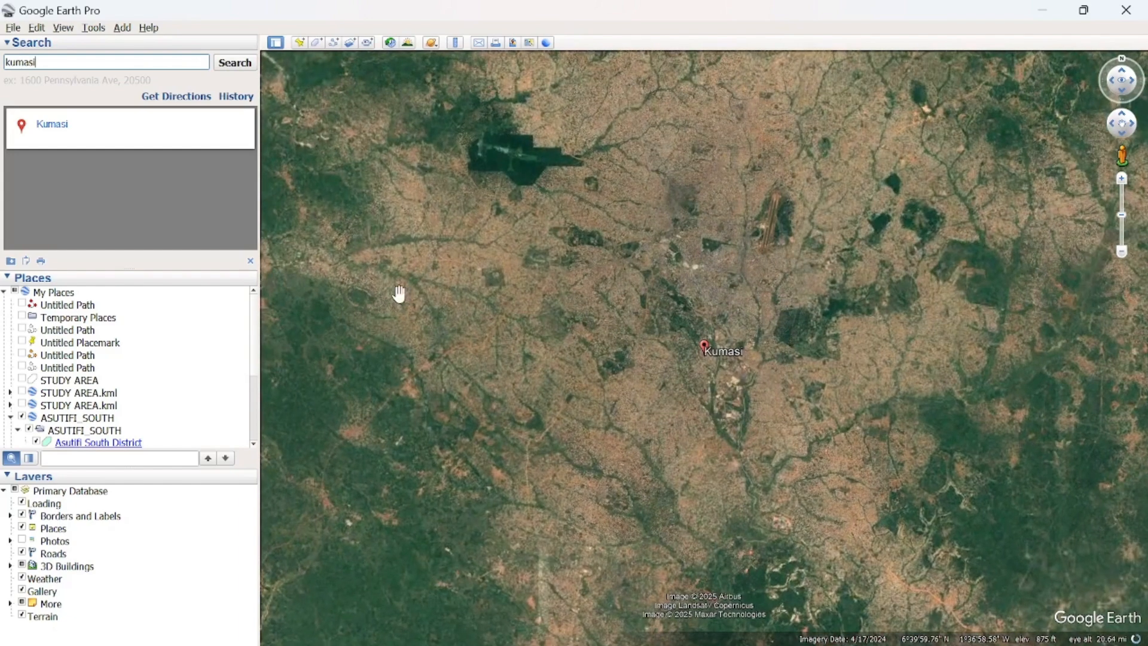
scroll(645, 371, "up", 4)
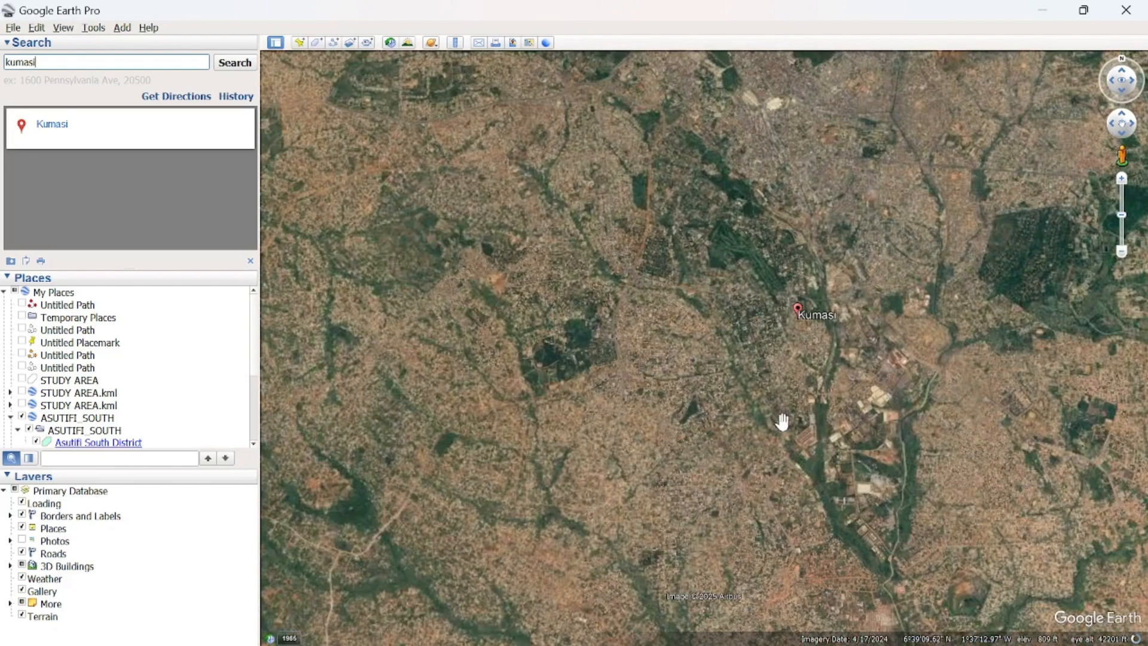
scroll(794, 415, "up", 5)
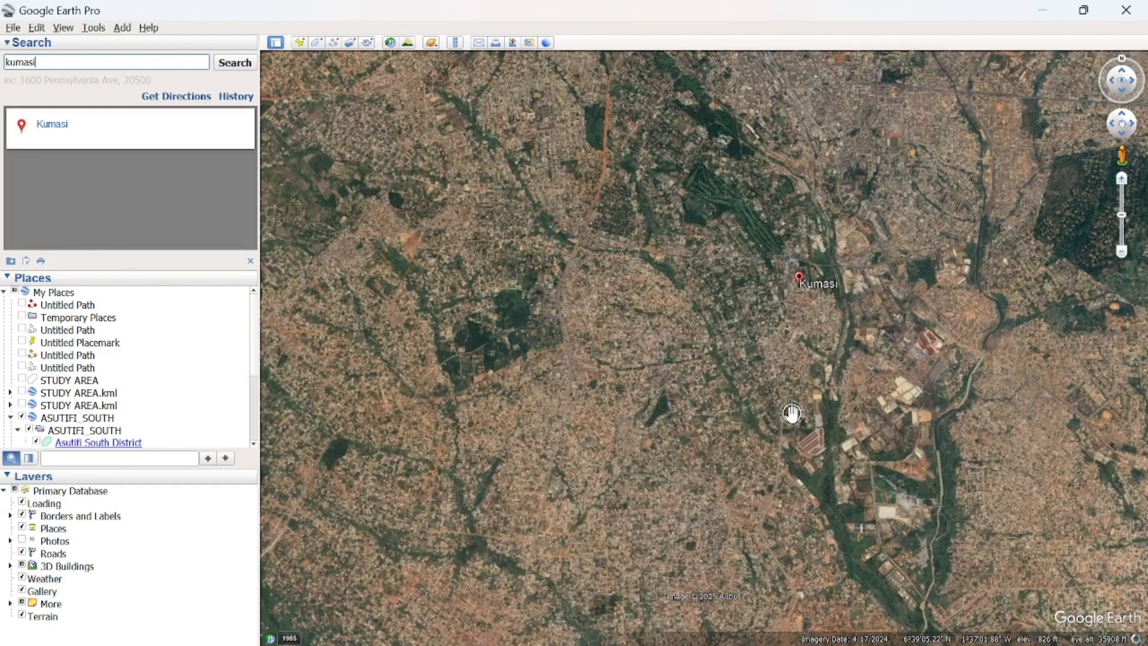
scroll(971, 514, "up", 2)
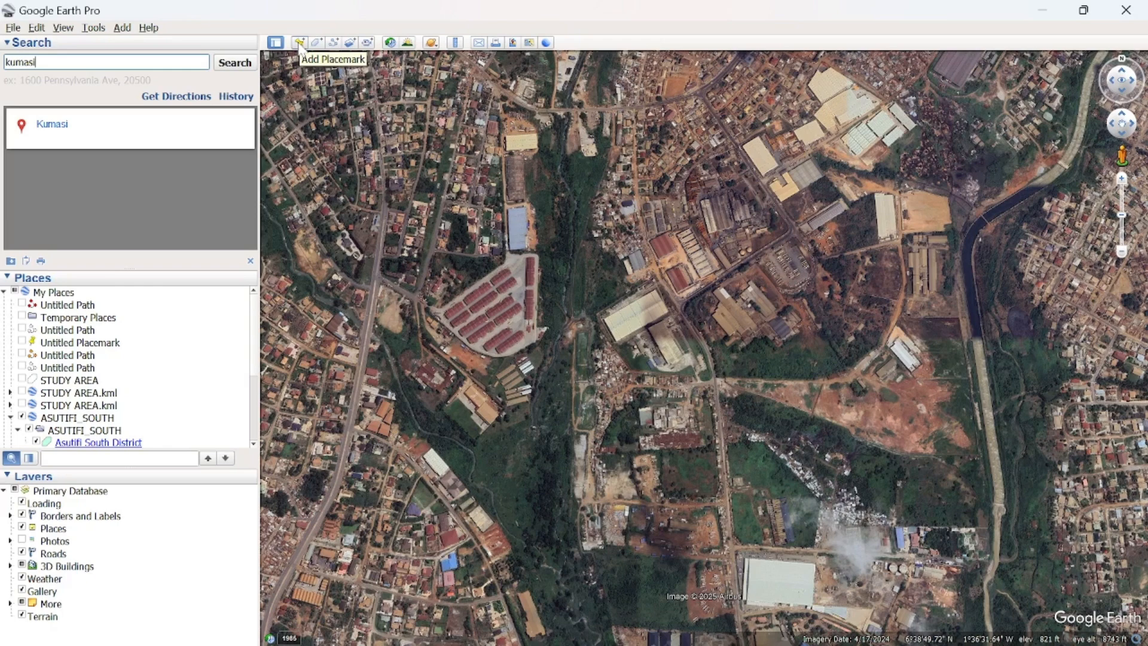
- Add a placemark named Office on the bare lot just west of the canal, at about 6°39'4"N, 1°36'8"W
left_click(299, 43)
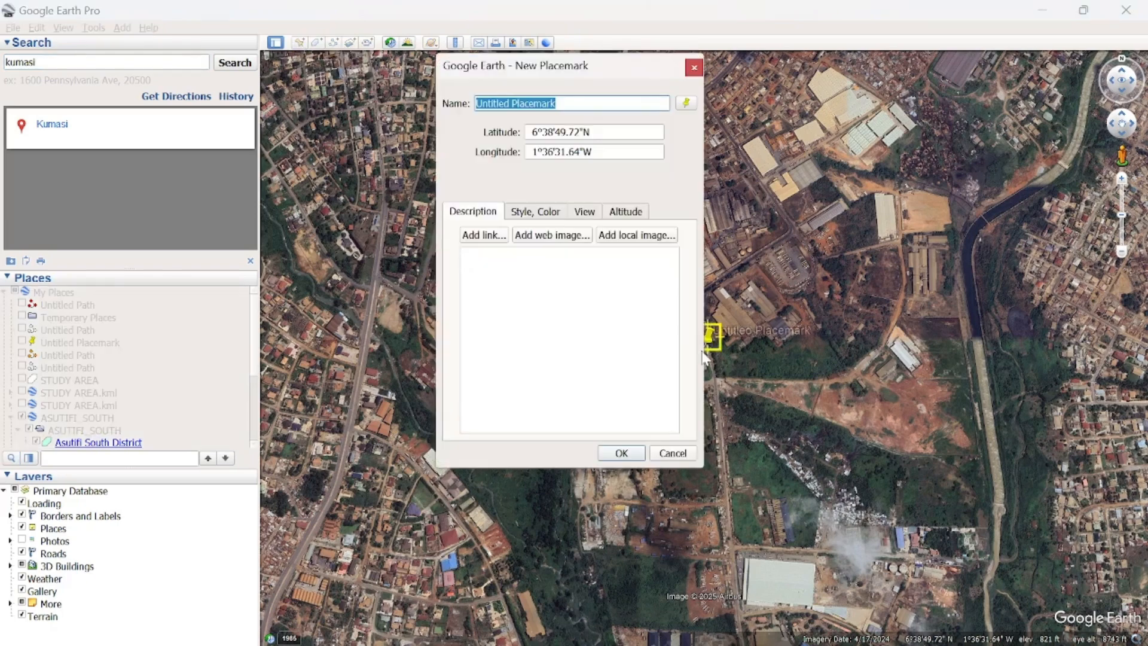
left_click_drag(610, 65, 464, 68)
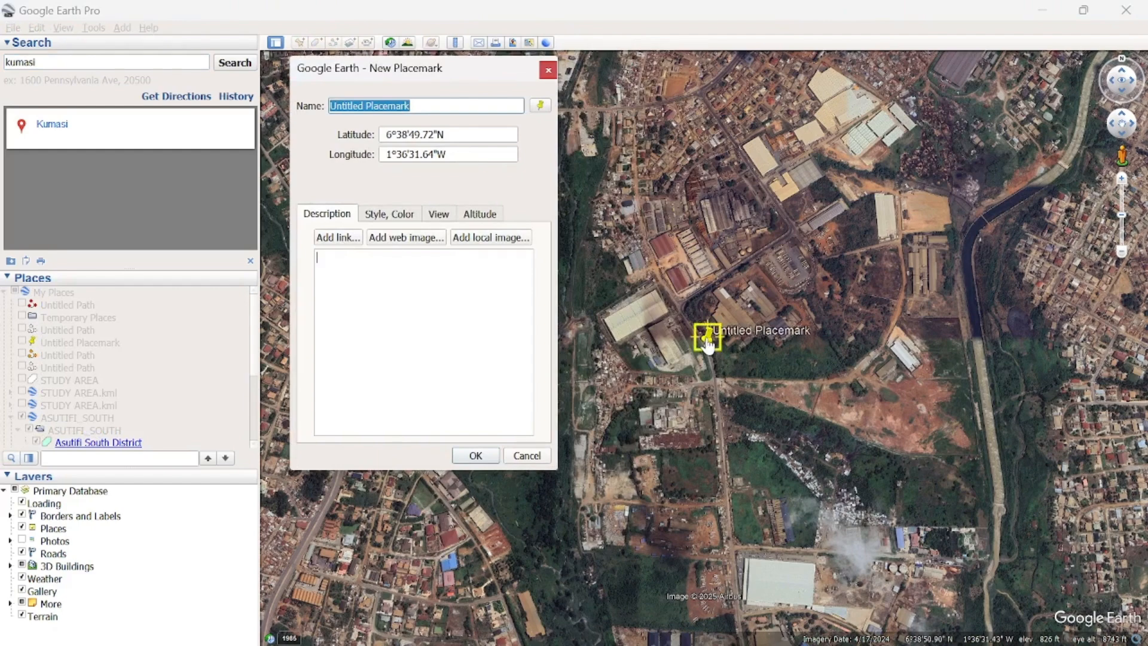
left_click_drag(707, 344, 930, 224)
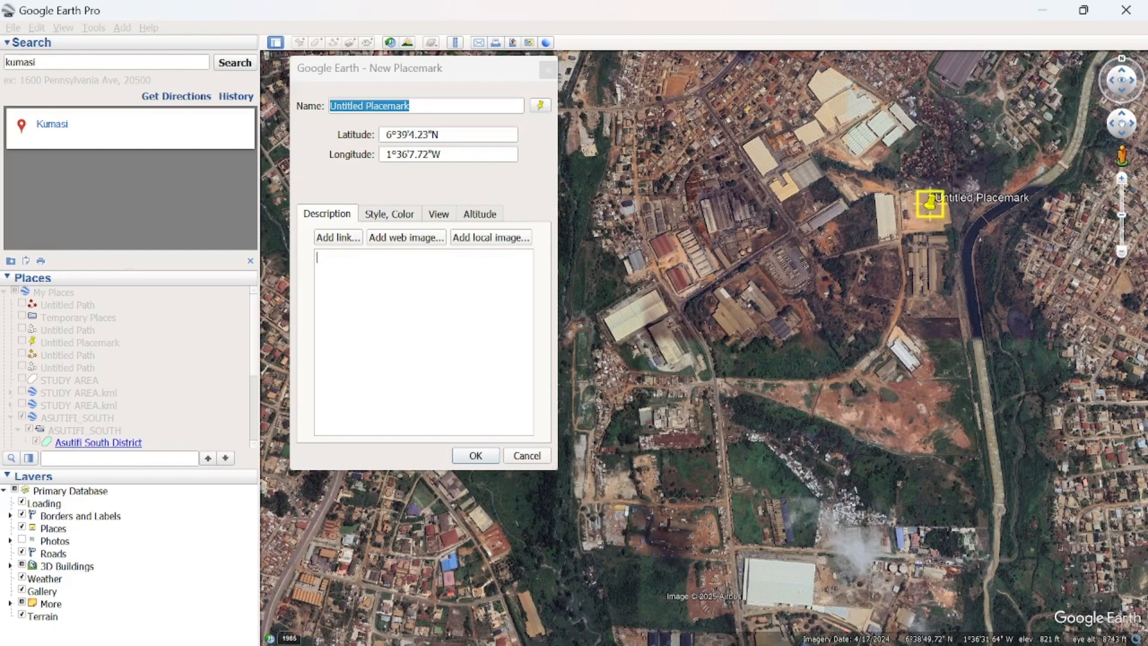
left_click_drag(412, 107, 314, 103)
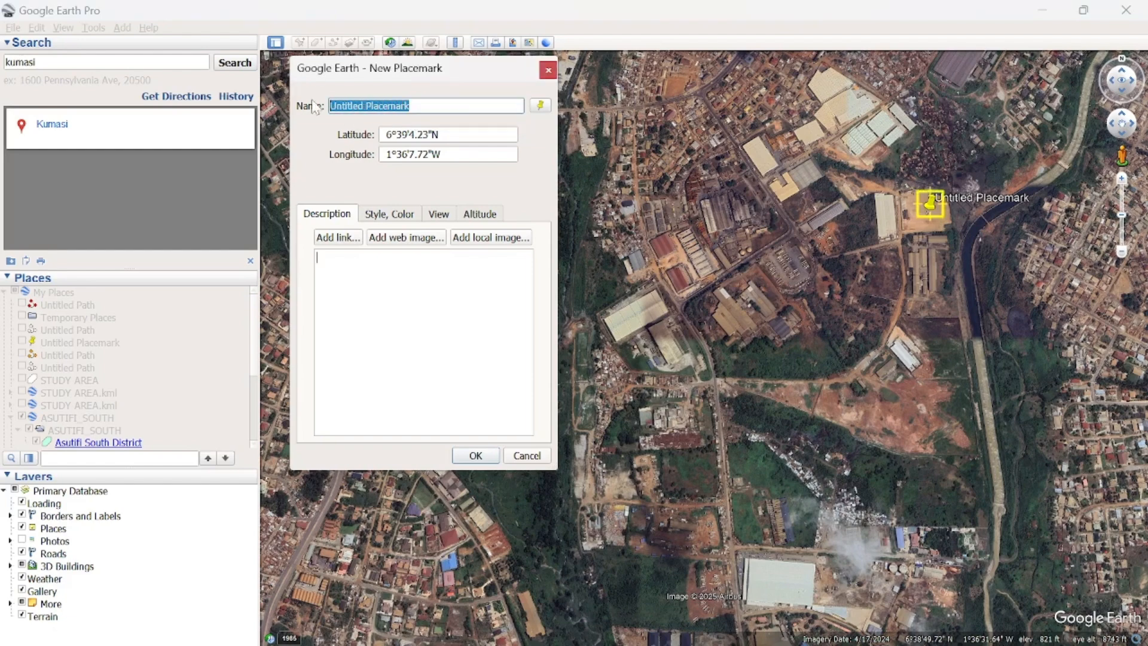
type("Of")
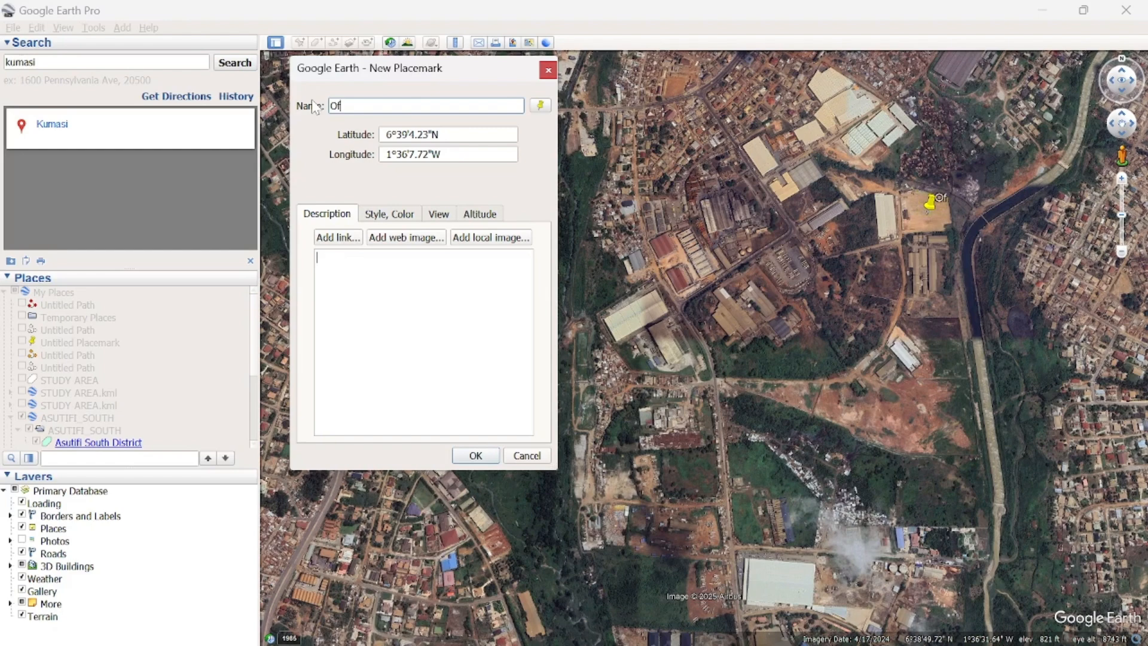
type("fice")
left_click(476, 456)
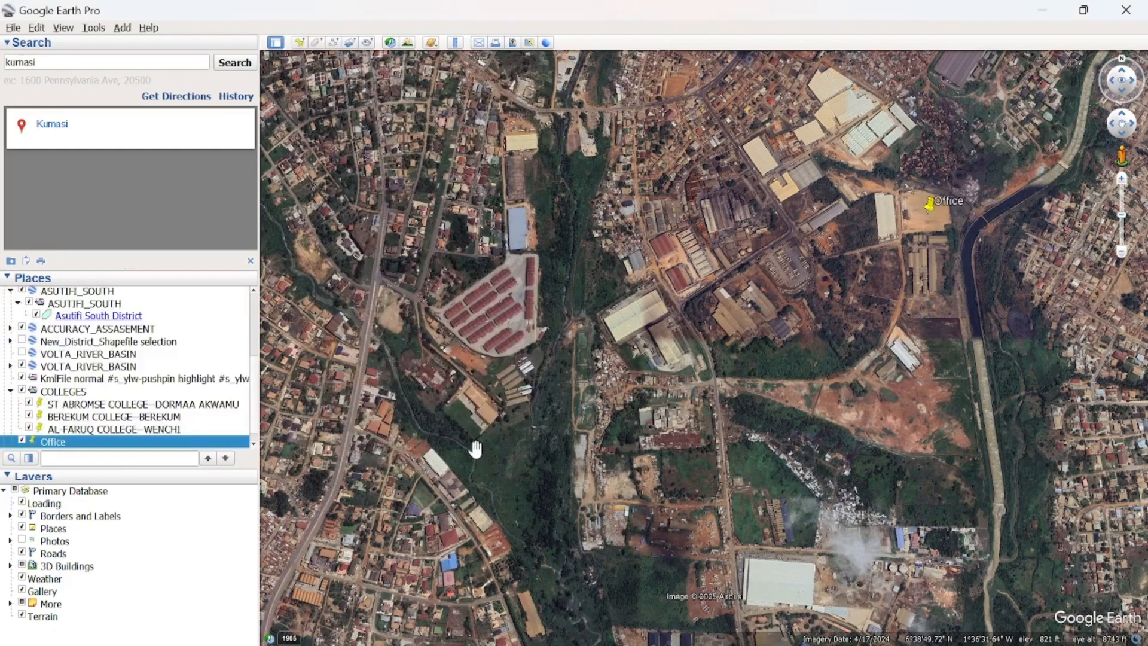
- Add a placemark named School on the large pale-roofed building southwest of Office, at about 6°38'53"N, 1°36'40"W
left_click(299, 42)
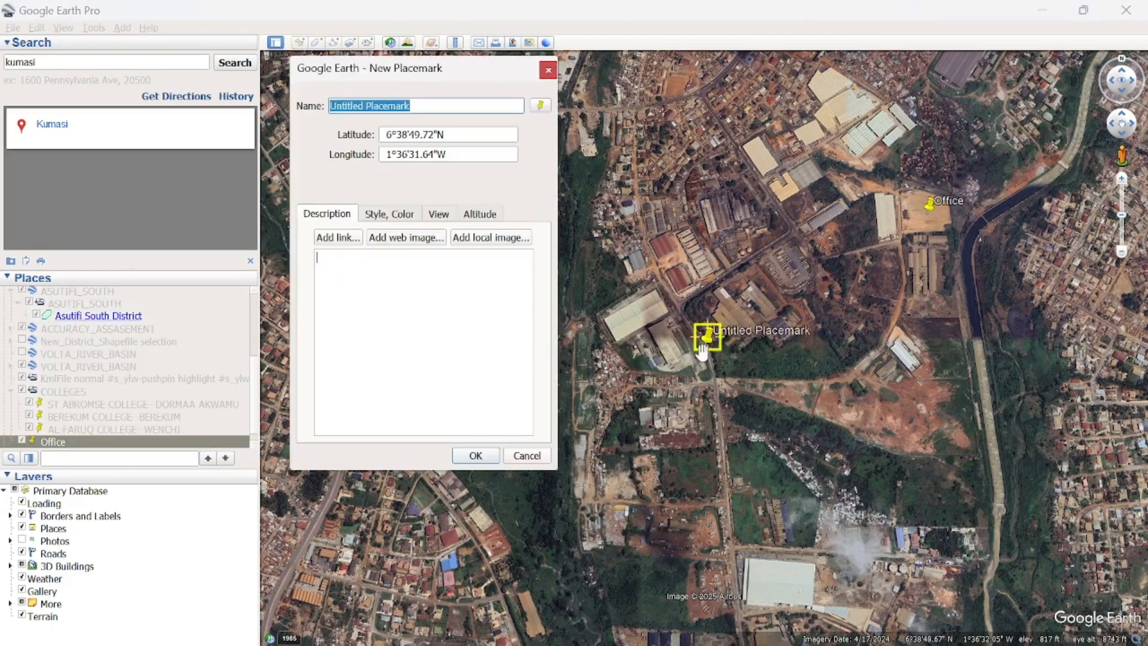
left_click_drag(710, 350, 631, 318)
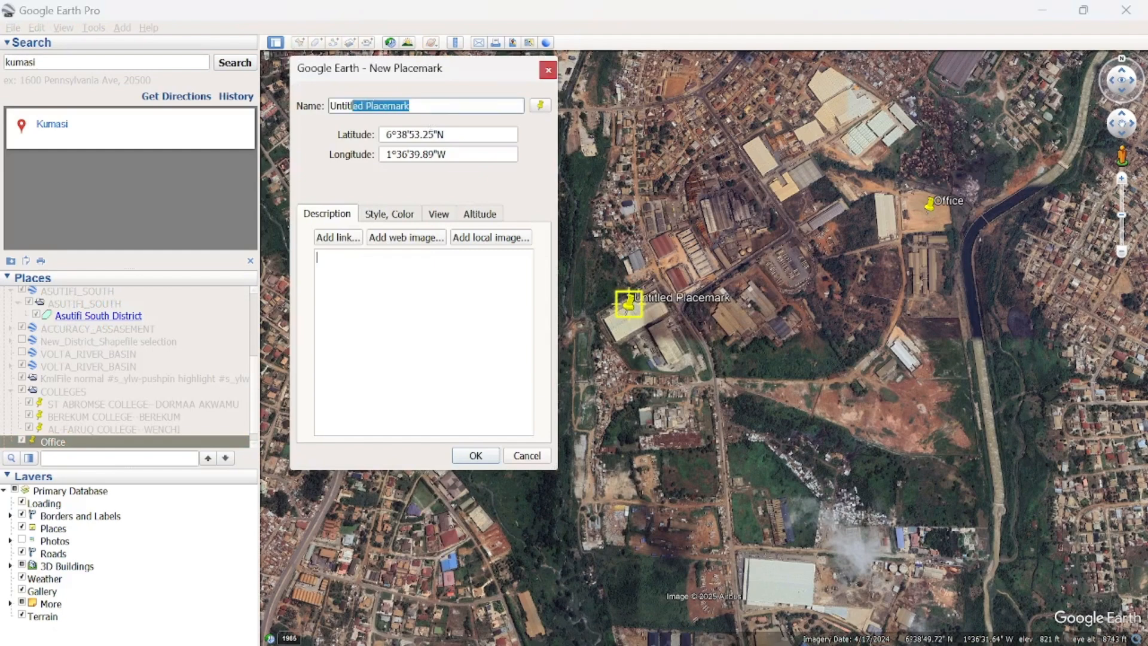
type("School")
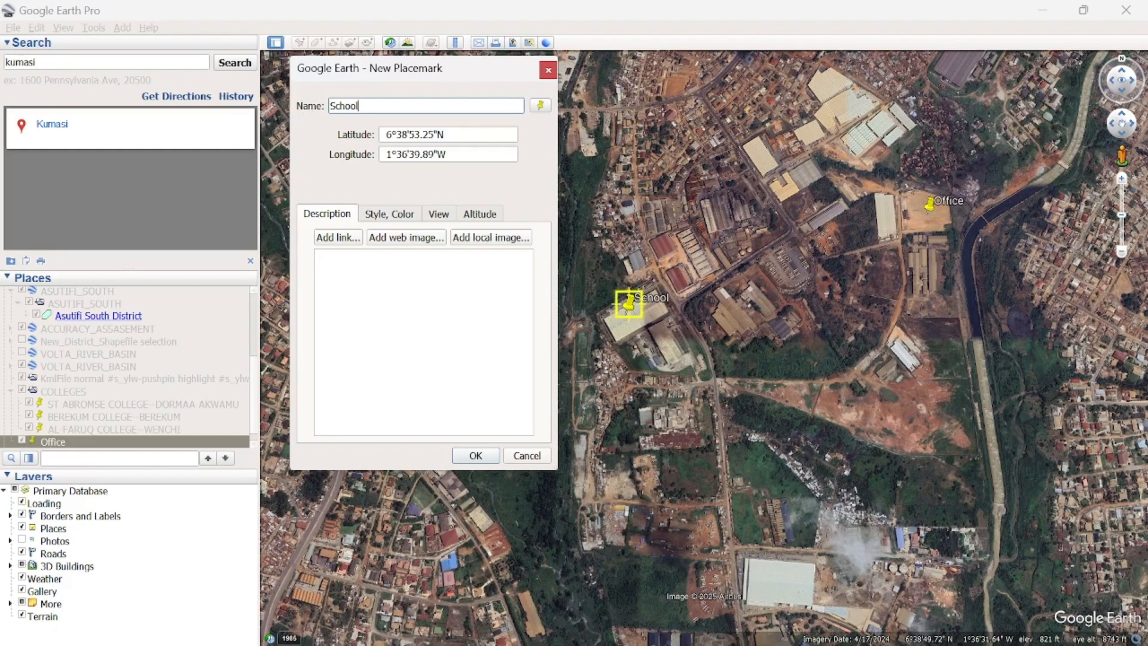
left_click(476, 456)
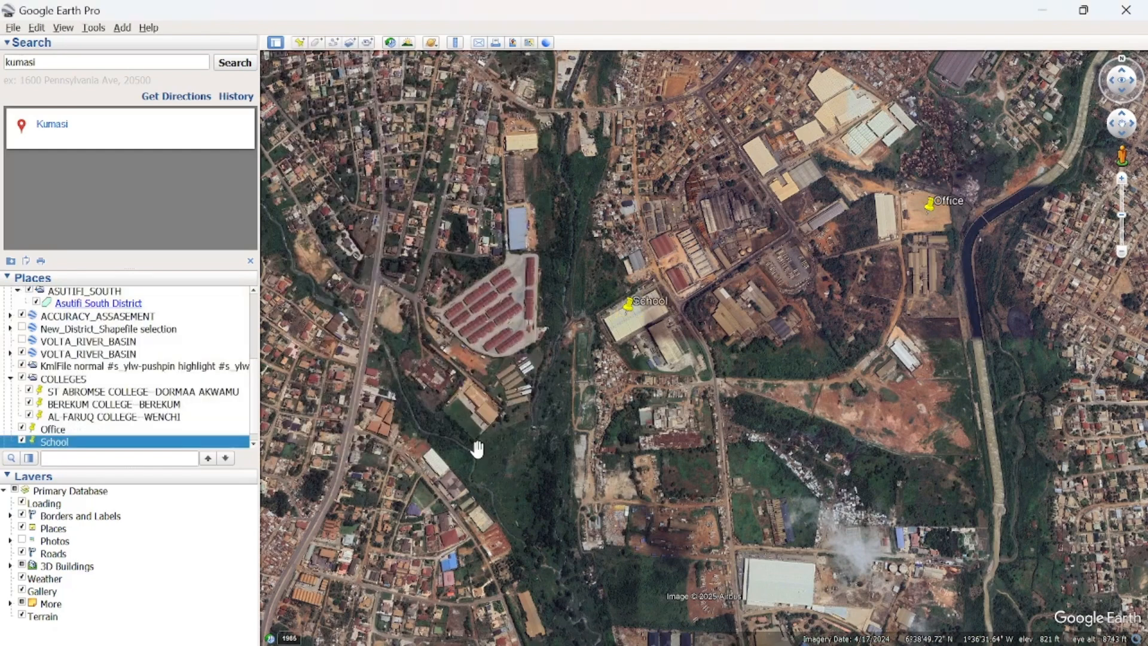
- Add a placemark named Store on the large white-roofed building south of the other two placemarks, at about 6°38'28"N, 1°36'24"W
left_click(299, 44)
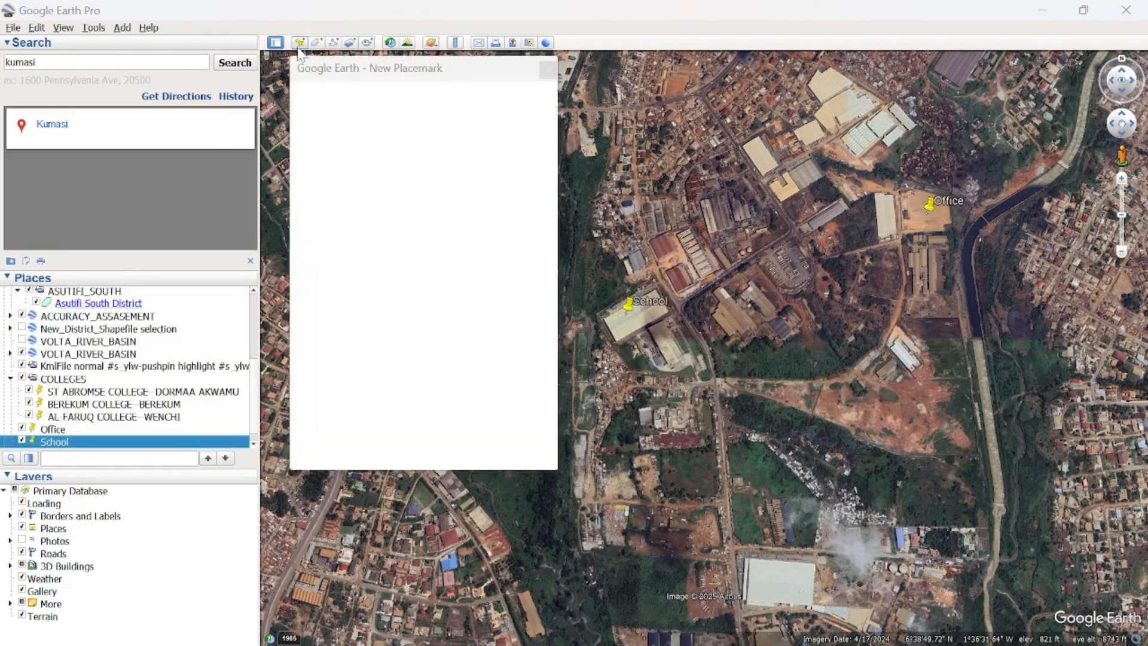
left_click_drag(710, 347, 788, 571)
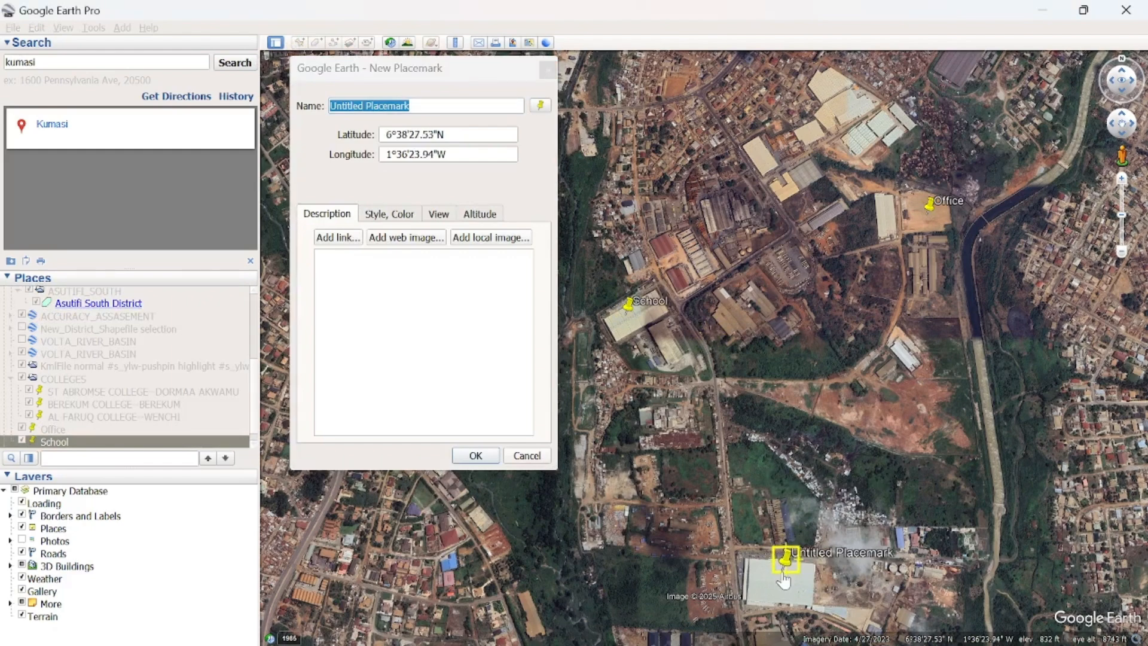
left_click(417, 106)
left_click_drag(413, 106, 311, 110)
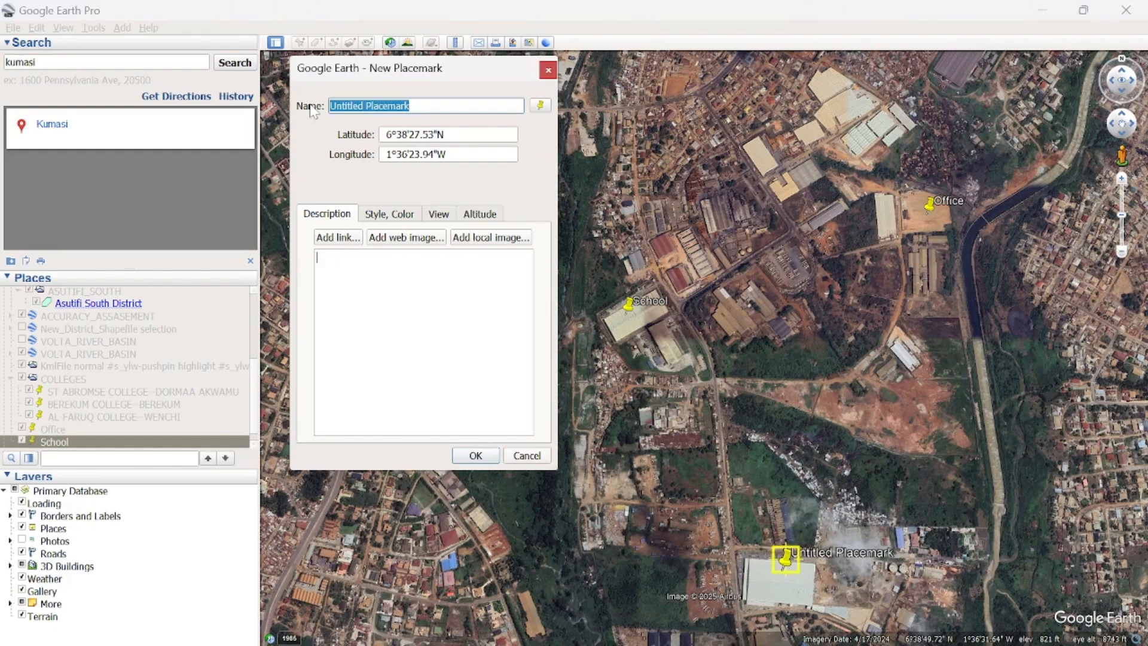
type("Store")
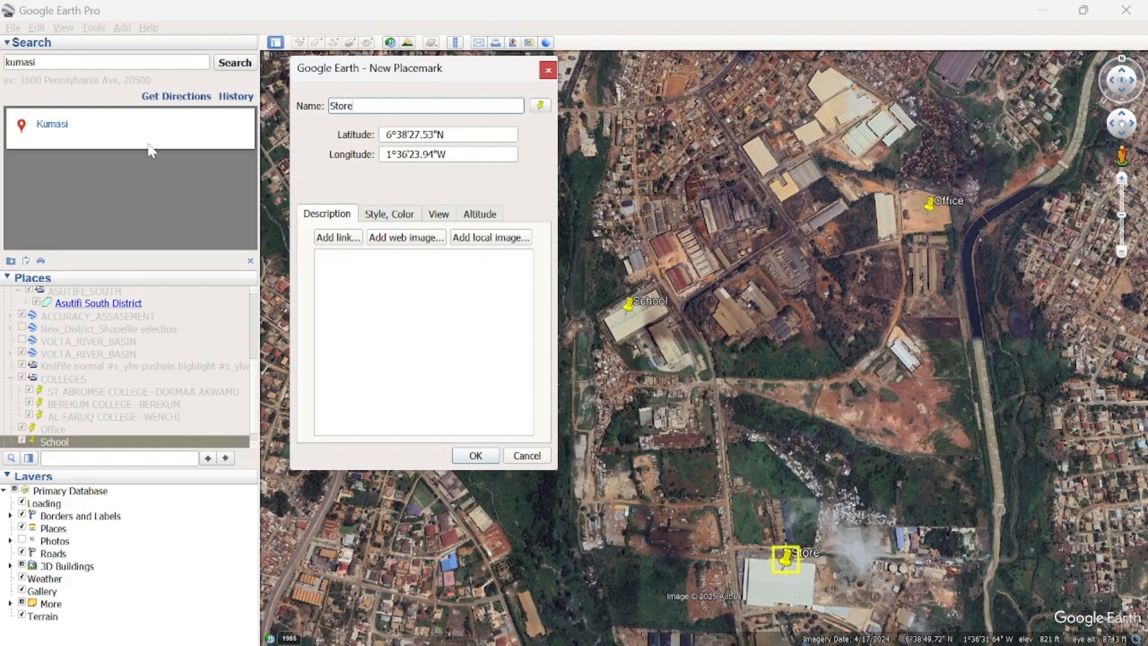
left_click(472, 456)
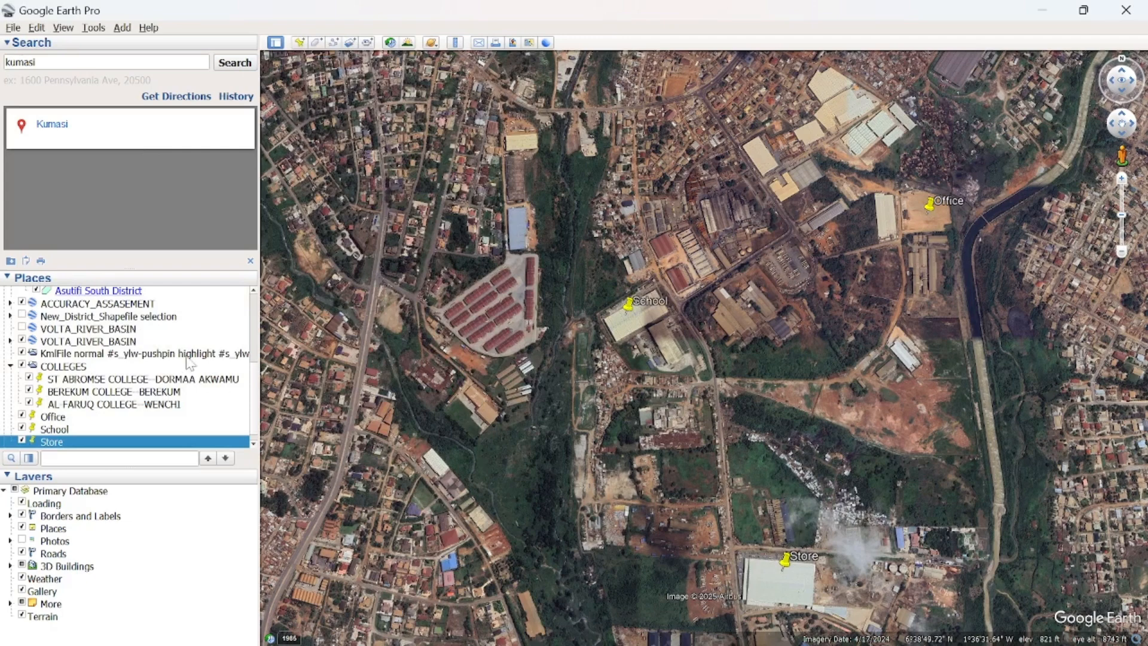
- Create a new folder named Kumasi inside My Places
left_click(255, 344)
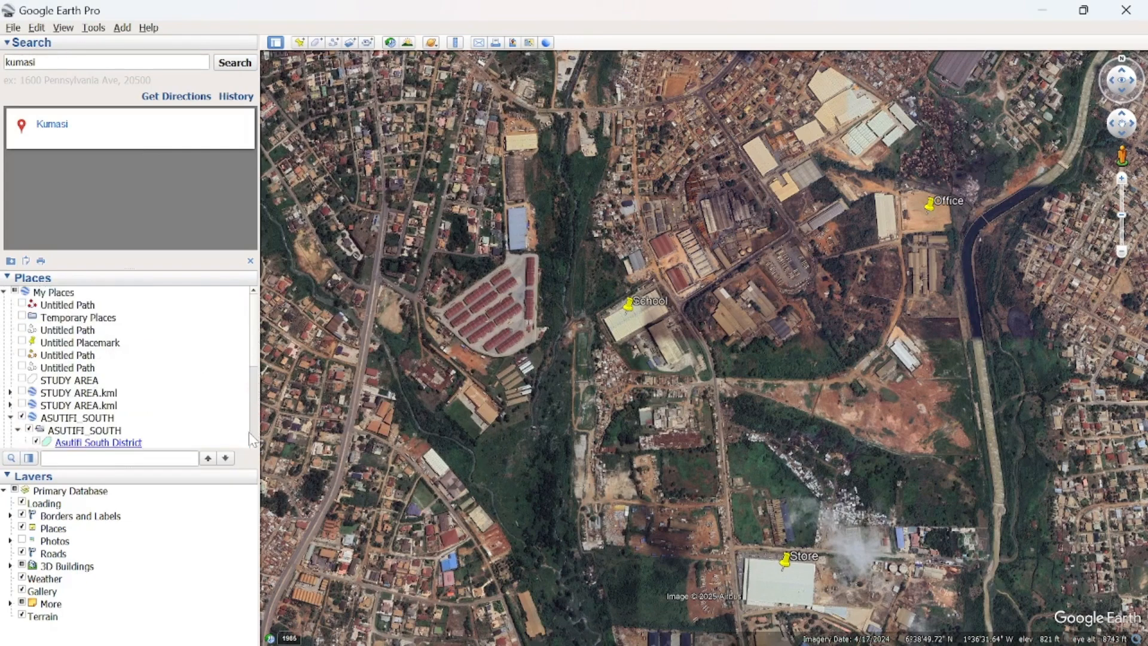
scroll(256, 450, "down", 4)
scroll(256, 450, "down", 2)
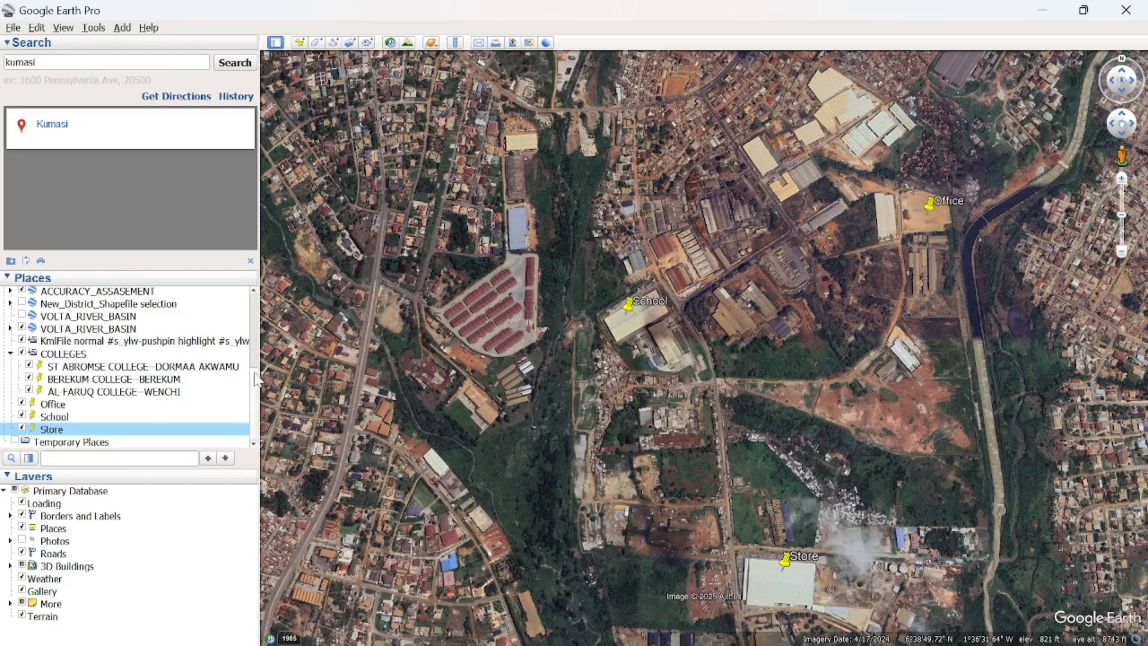
scroll(173, 349, "up", 10)
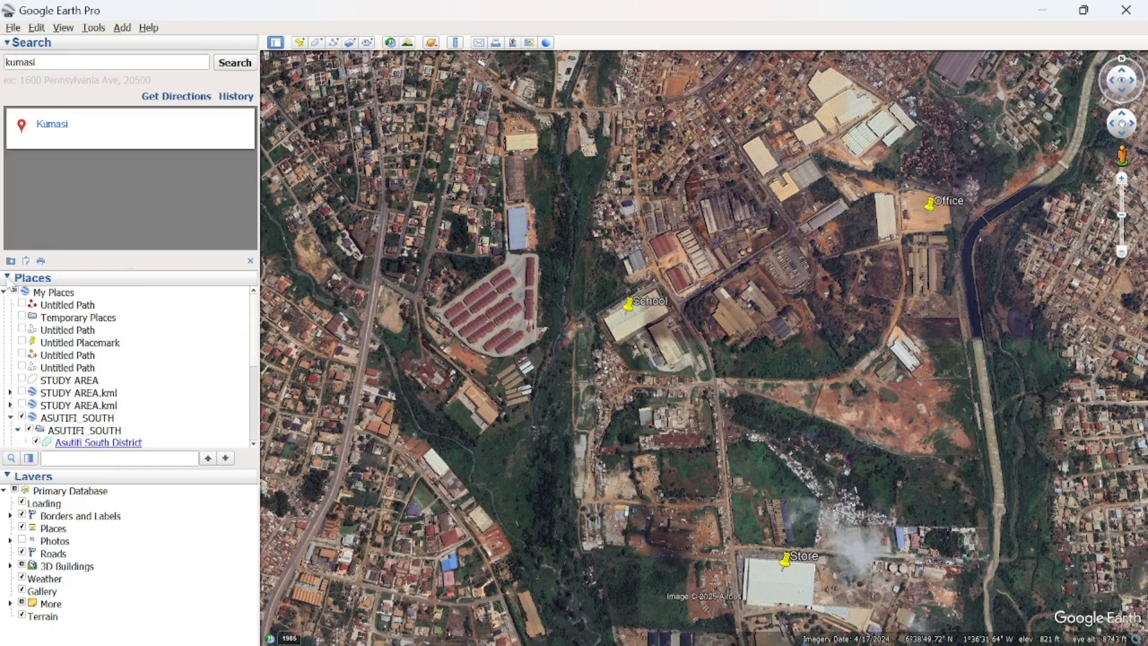
right_click(60, 293)
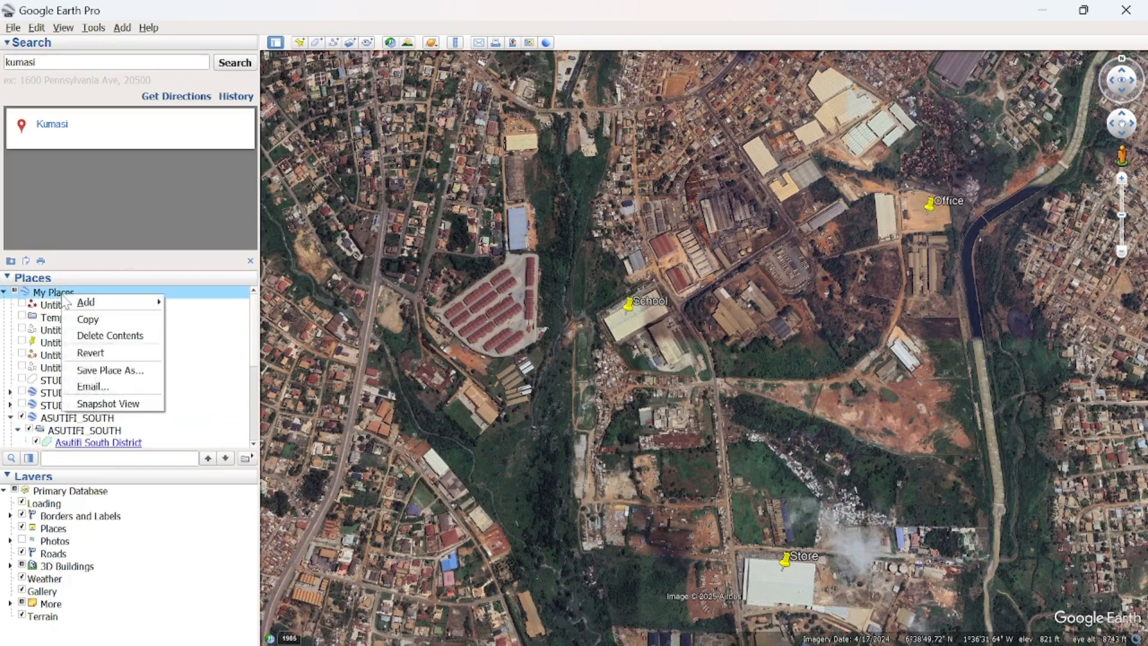
mouse_move(133, 305)
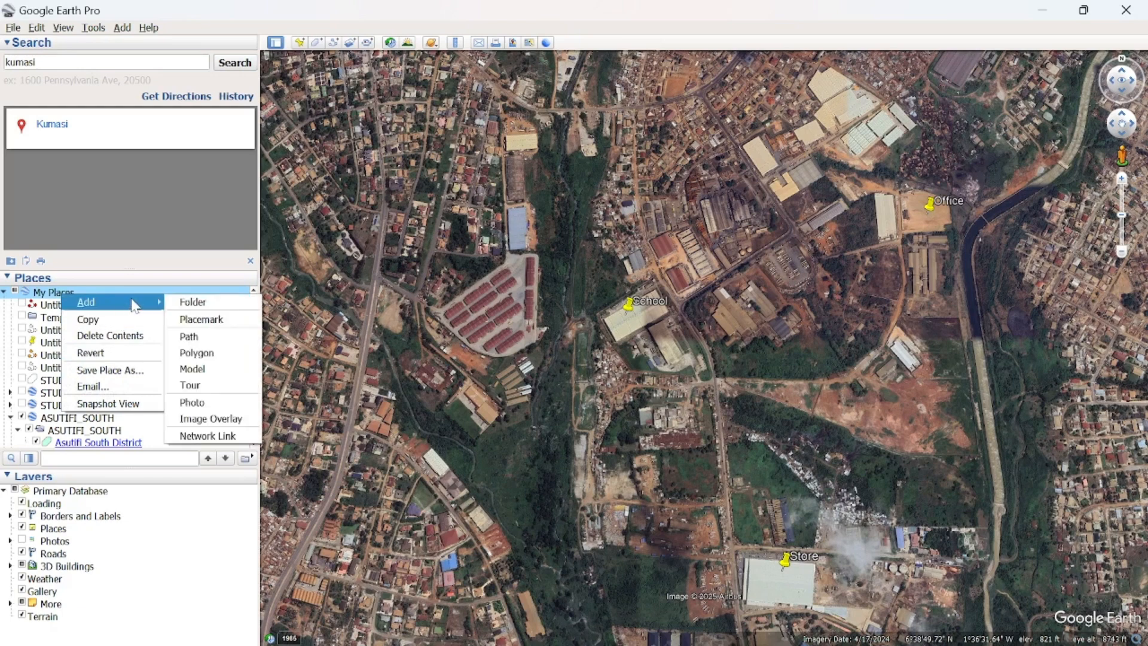
left_click(192, 302)
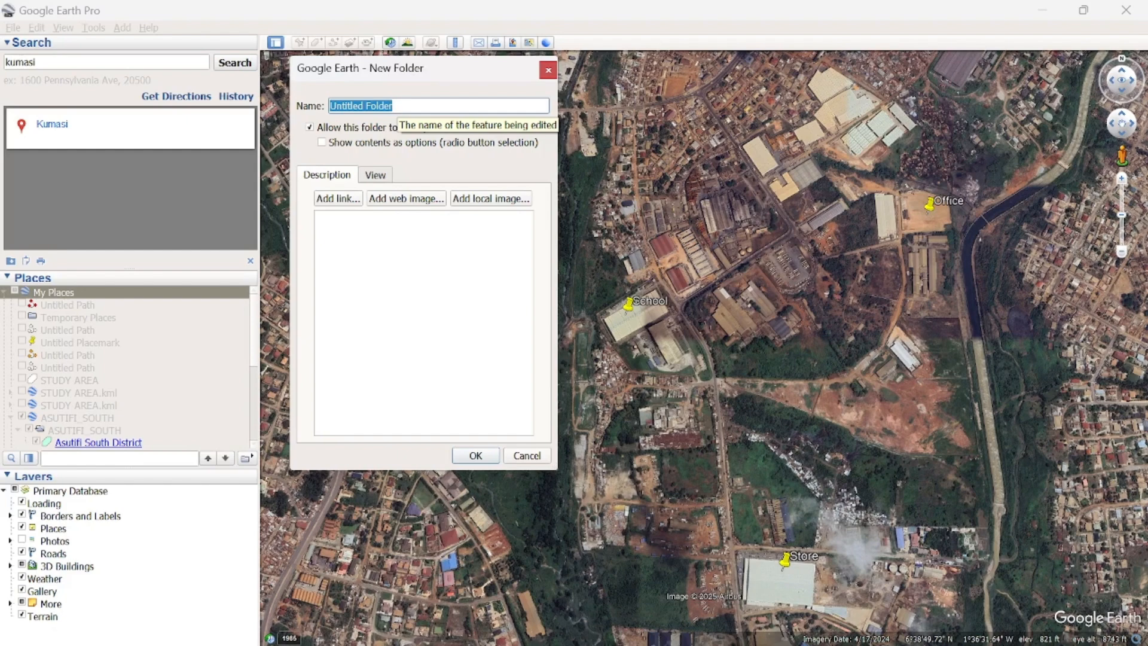
type("Kumasi")
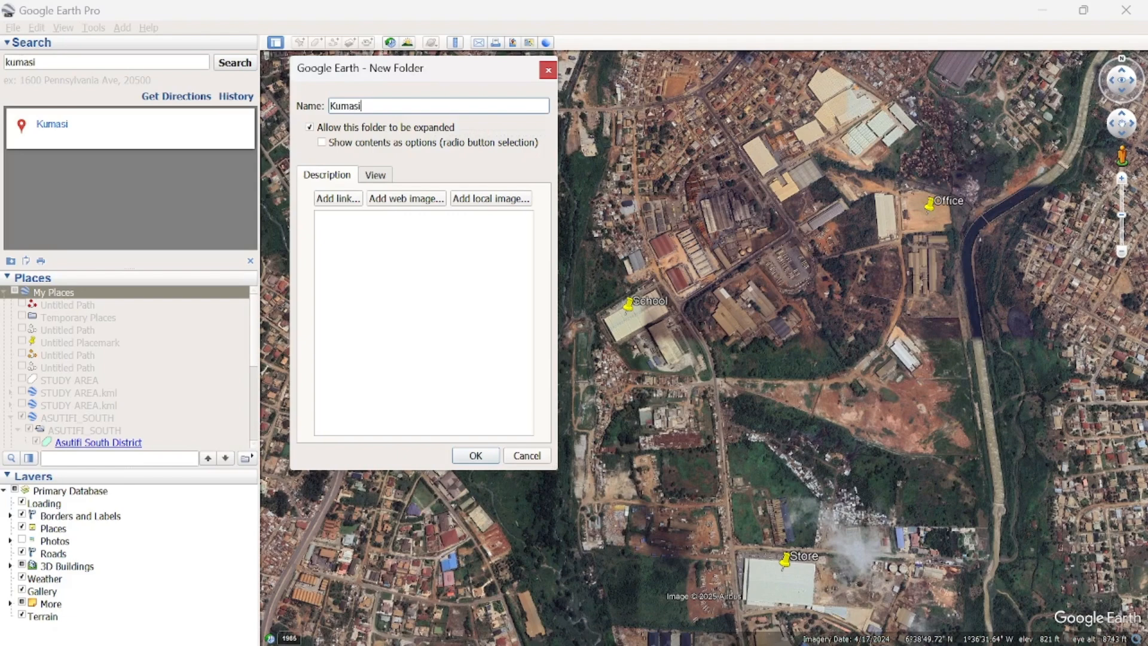
left_click(473, 456)
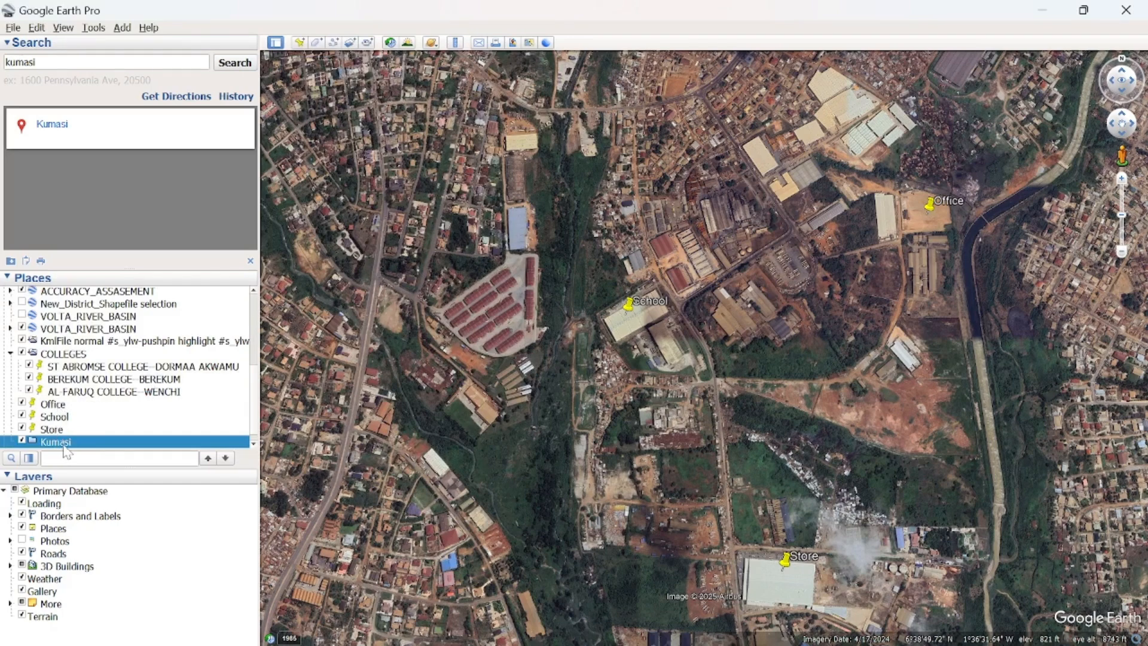
- Move the Office, School and Store placemarks into the Kumasi folder
left_click(58, 406)
left_click_drag(60, 413, 82, 438)
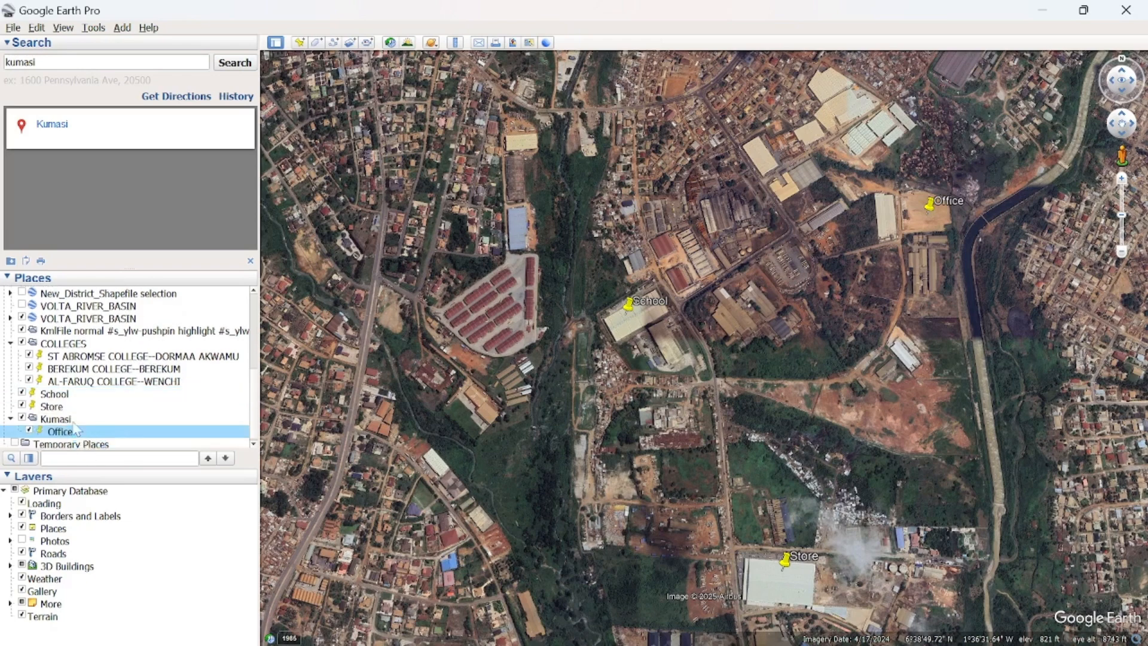
left_click(58, 396)
left_click_drag(58, 396, 73, 424)
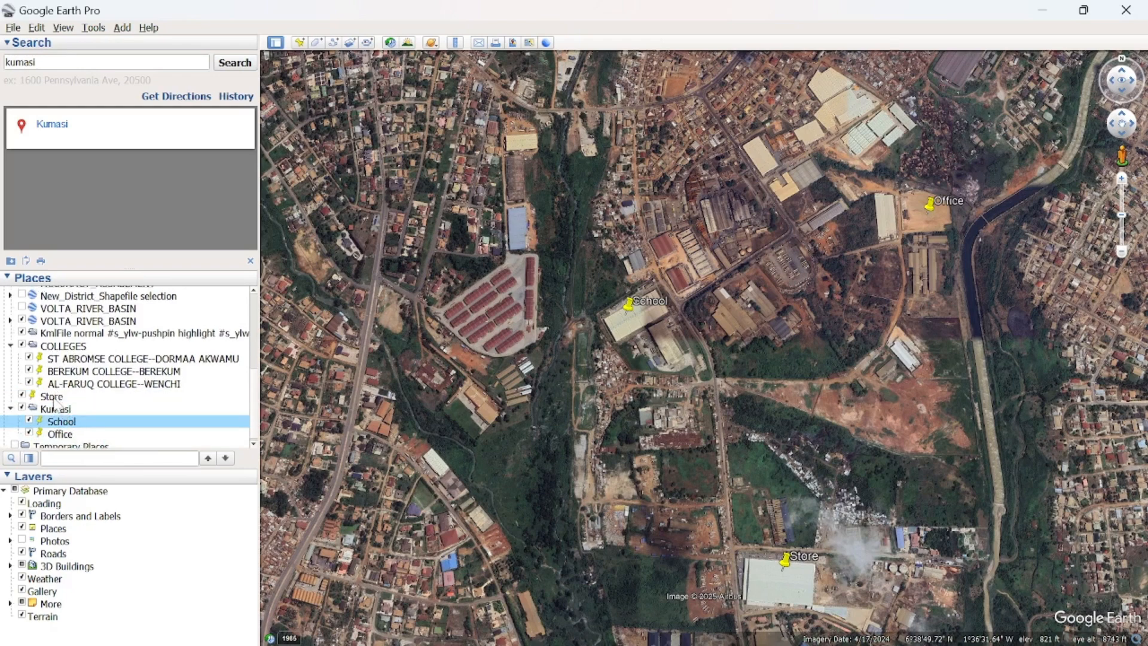
left_click(55, 398)
left_click_drag(55, 406, 67, 413)
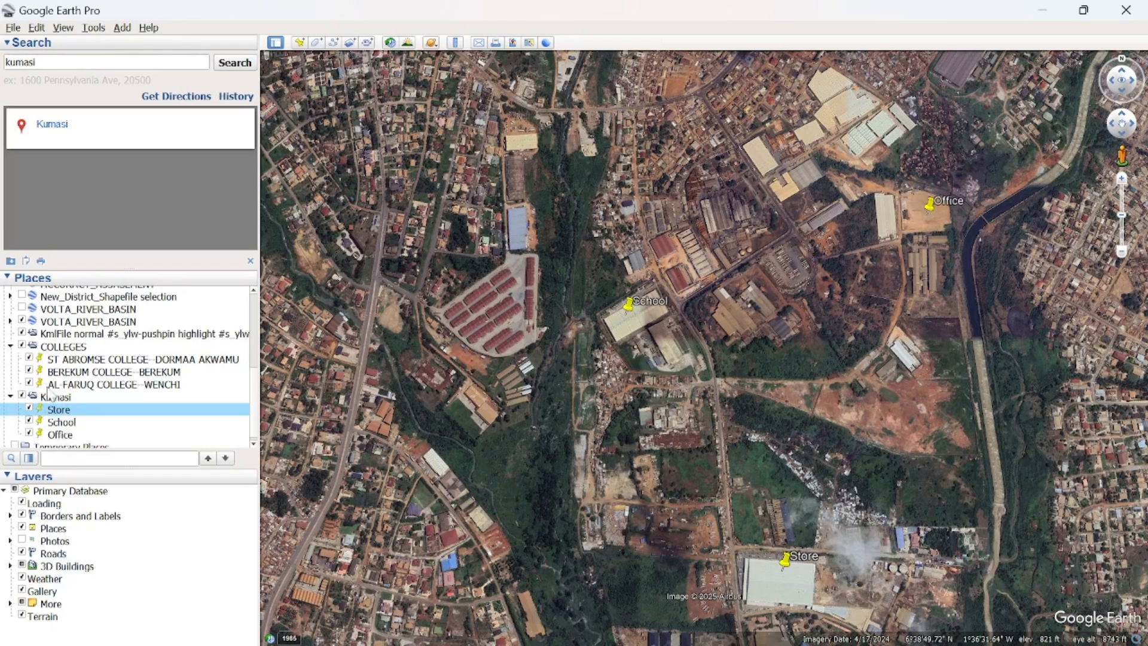
- Save the Kumasi folder as Kumasi.kmz in the ARCGIS SHAPE FILES 2 folder on the D: drive
left_click(56, 398)
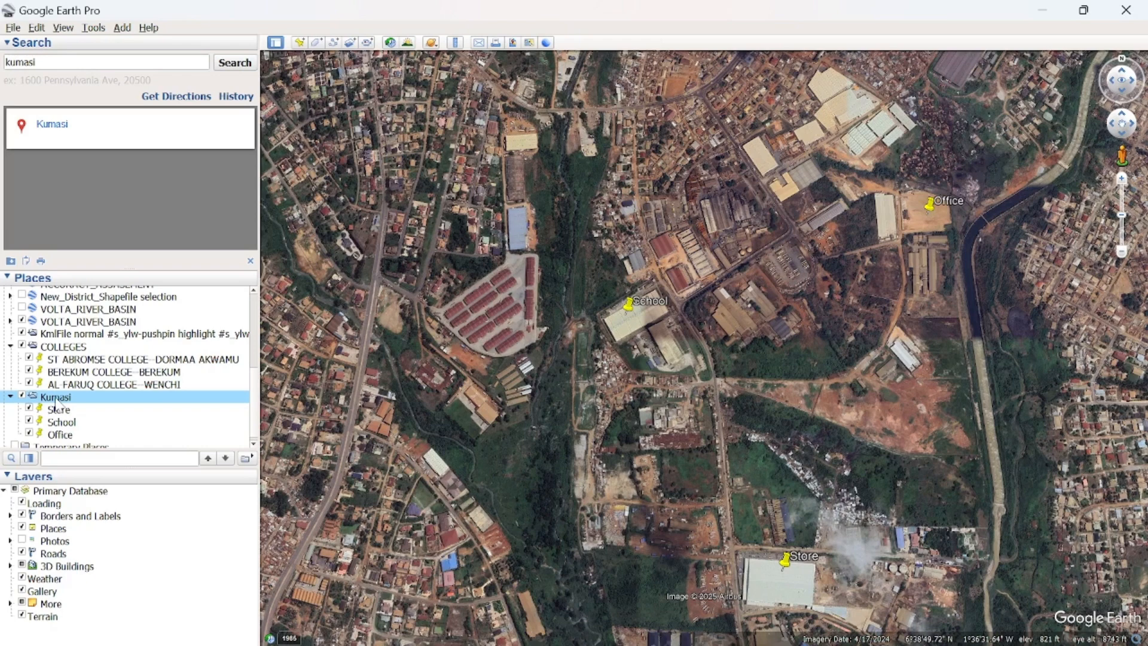
right_click(58, 401)
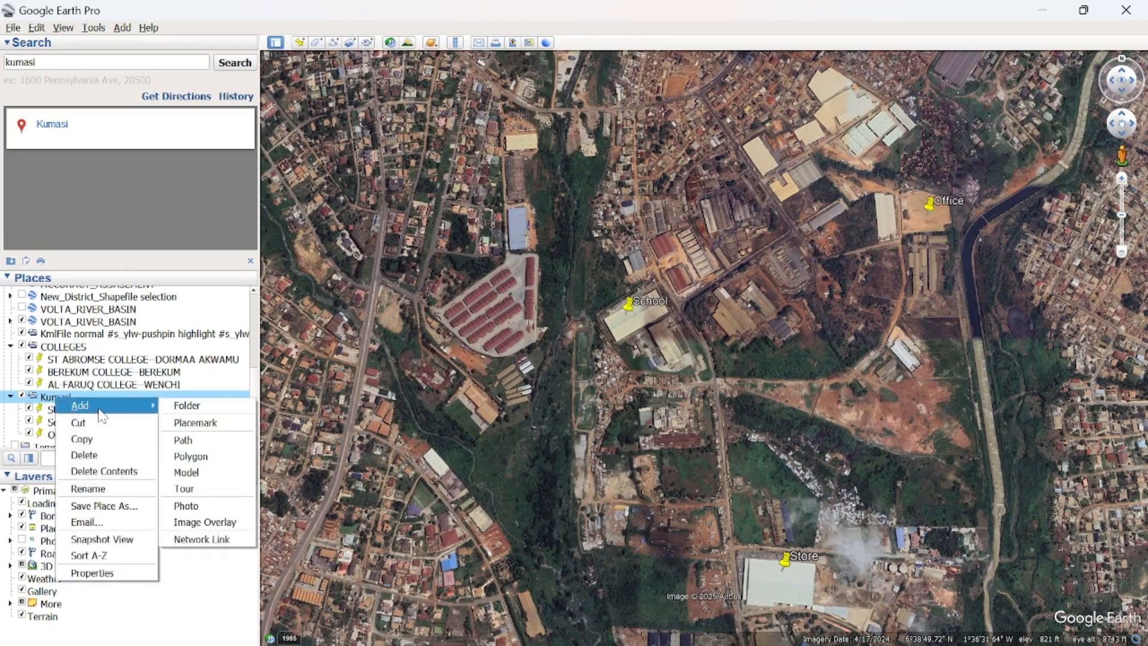
left_click(96, 506)
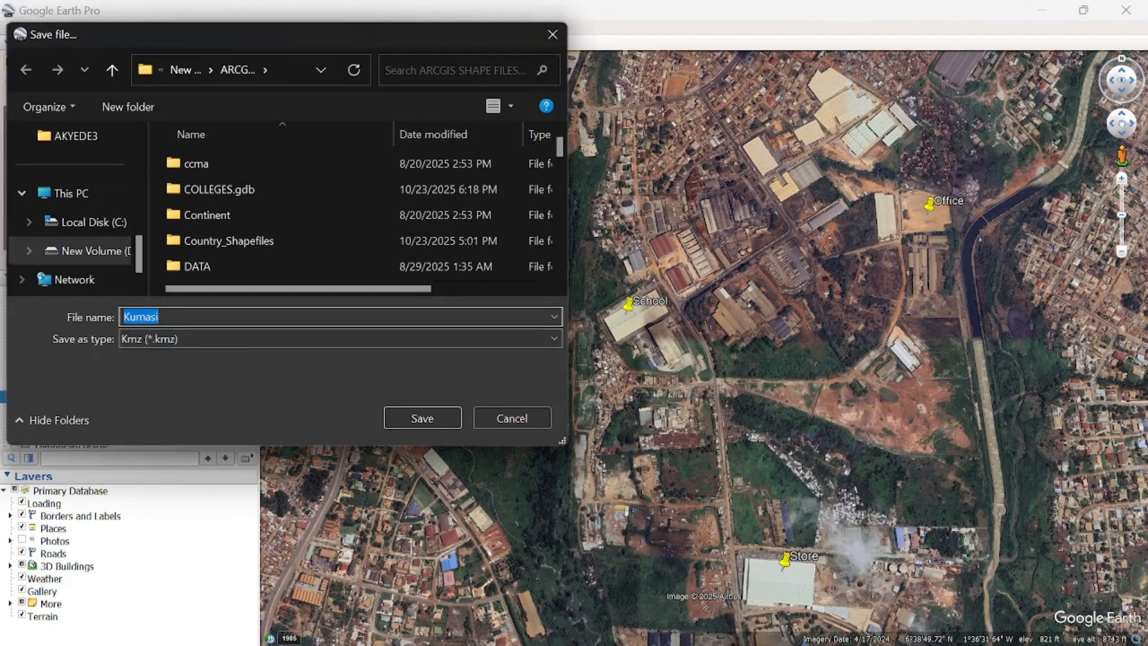
mouse_move(138, 250)
left_mouse_down()
mouse_move(139, 183)
mouse_move(135, 254)
left_mouse_up()
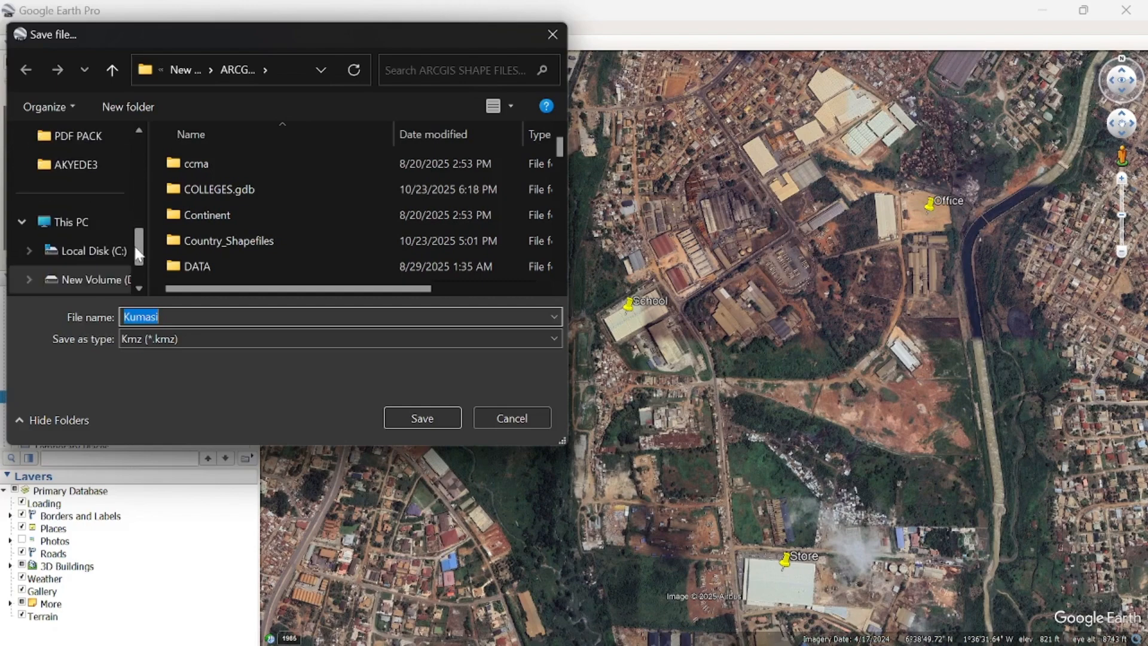
left_click(89, 279)
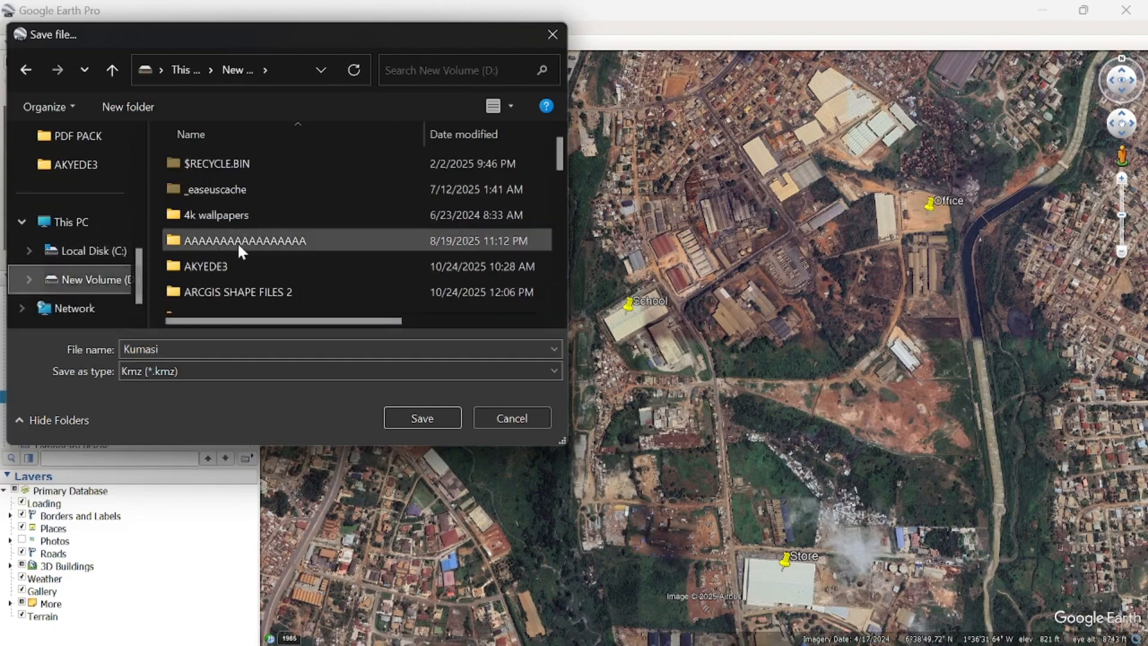
double_click(258, 283)
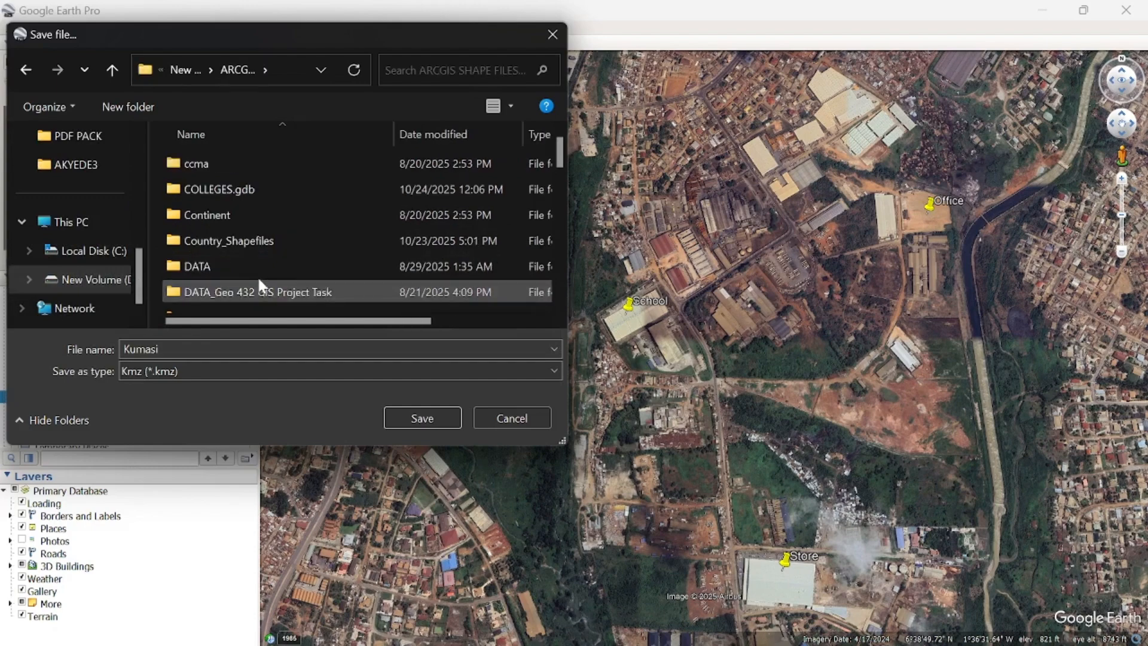
left_click(422, 411)
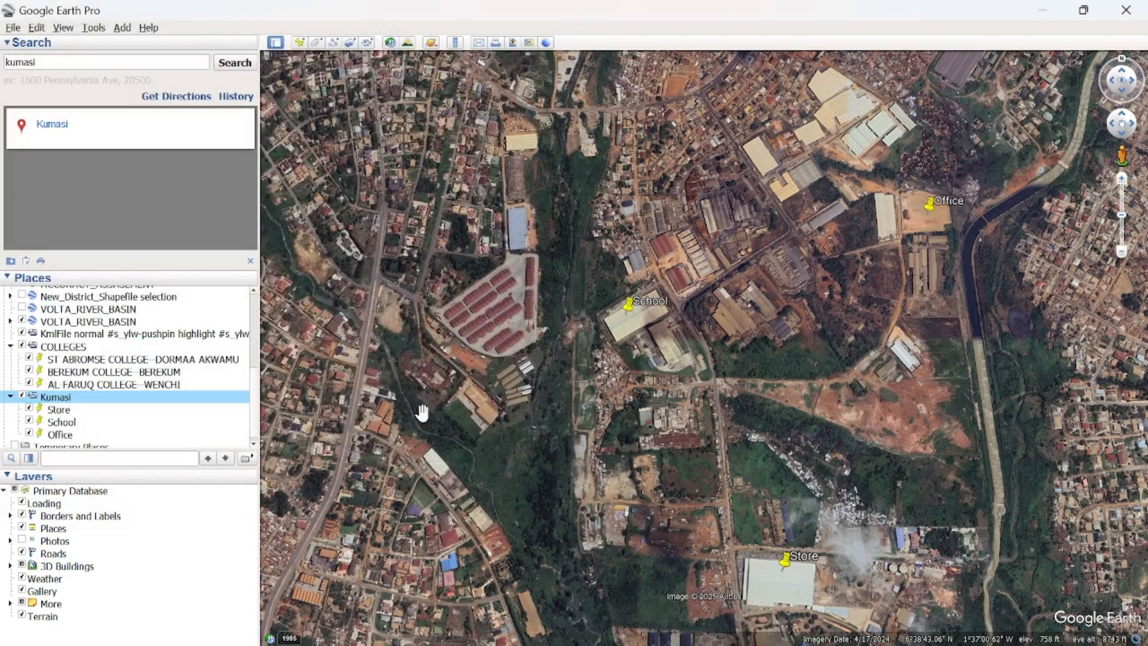
- Minimize Google Earth Pro and switch to the youtube project in ArcGIS Pro
left_click(1044, 11)
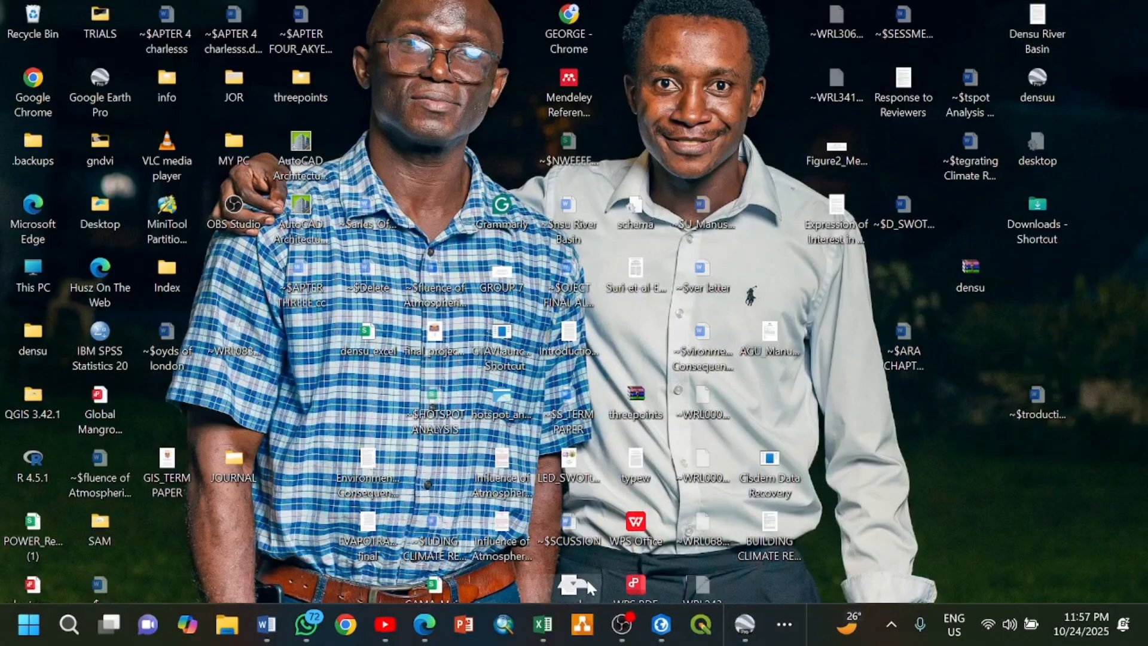
mouse_move(662, 622)
left_click(812, 573)
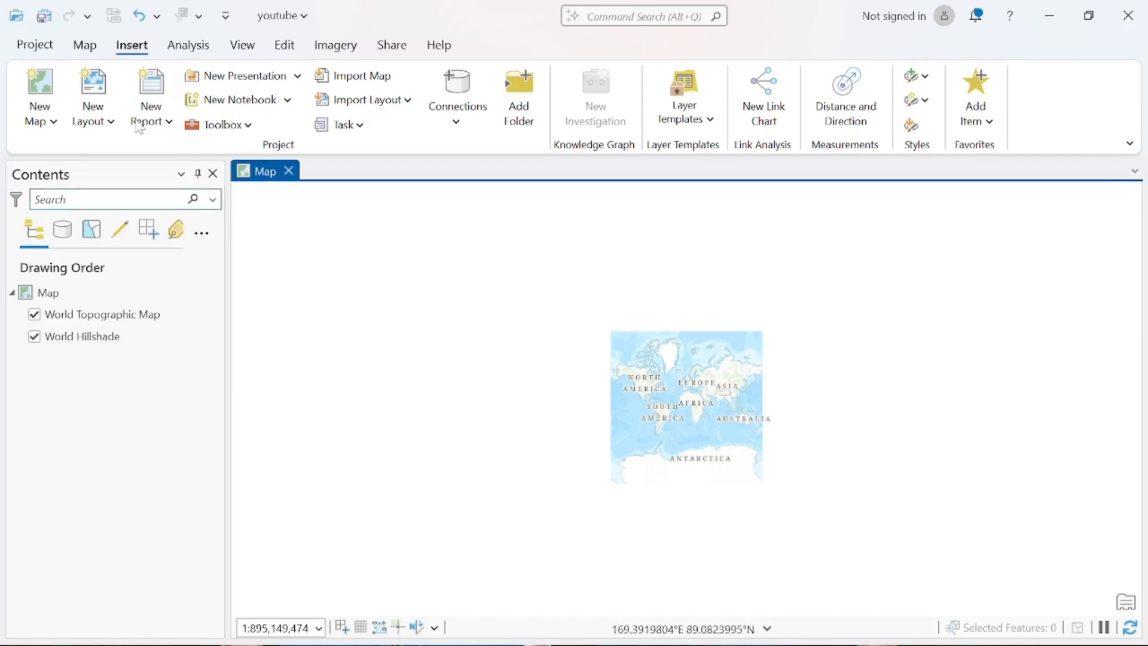
- Open the KML To Layer geoprocessing tool from the KML toolset of the Conversion Tools
left_click(246, 48)
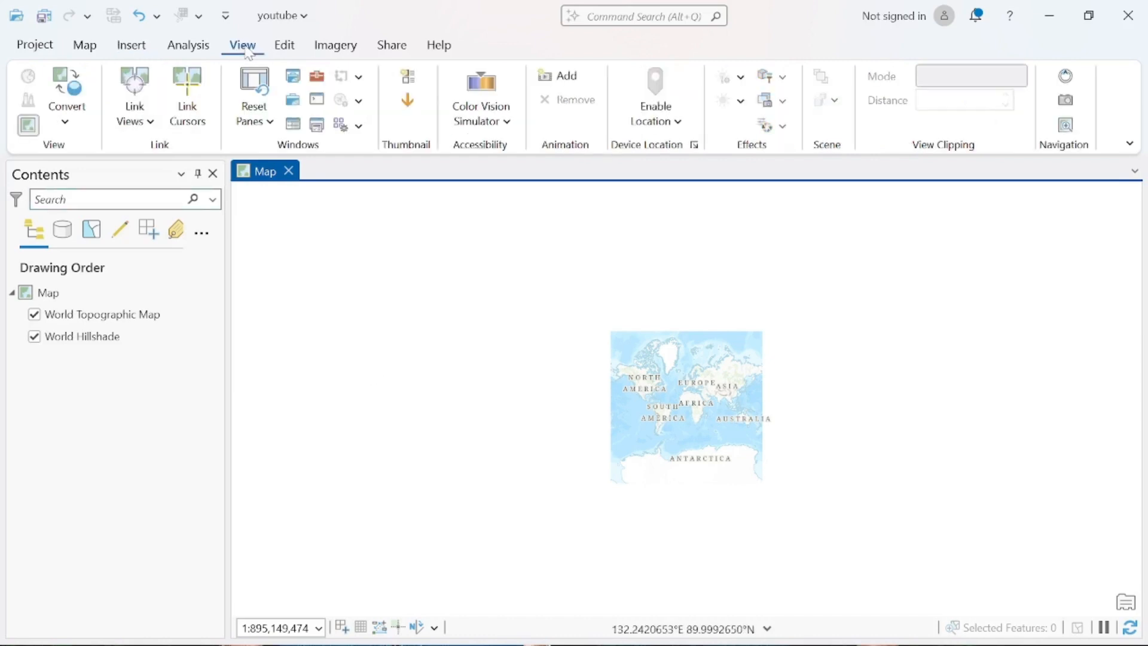
left_click(318, 81)
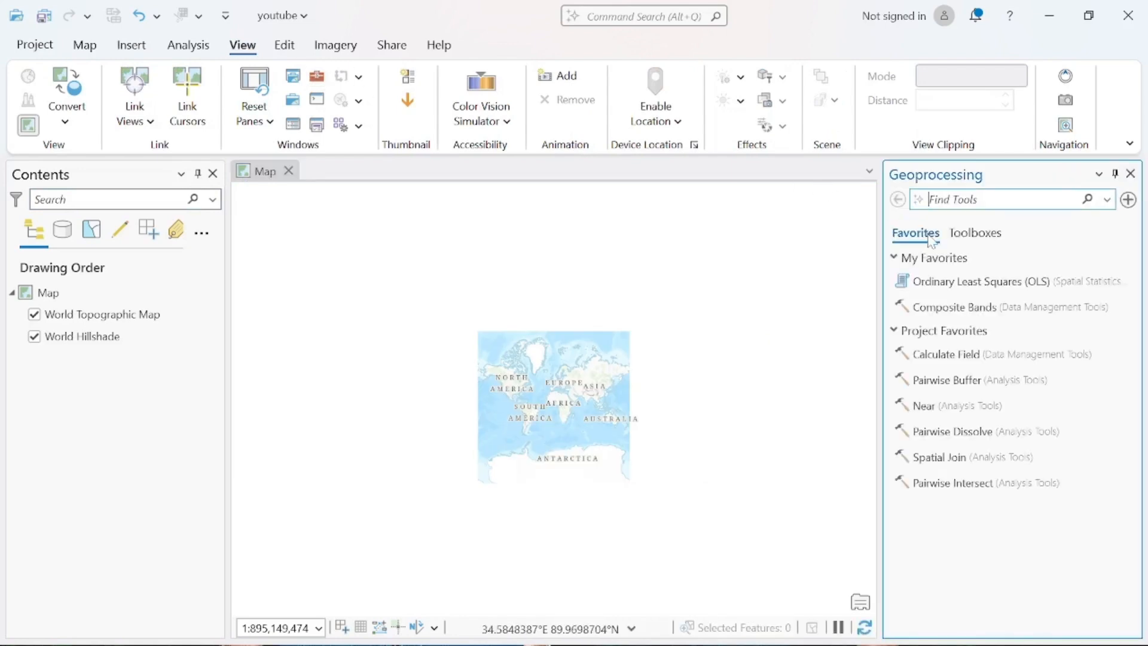
left_click(973, 234)
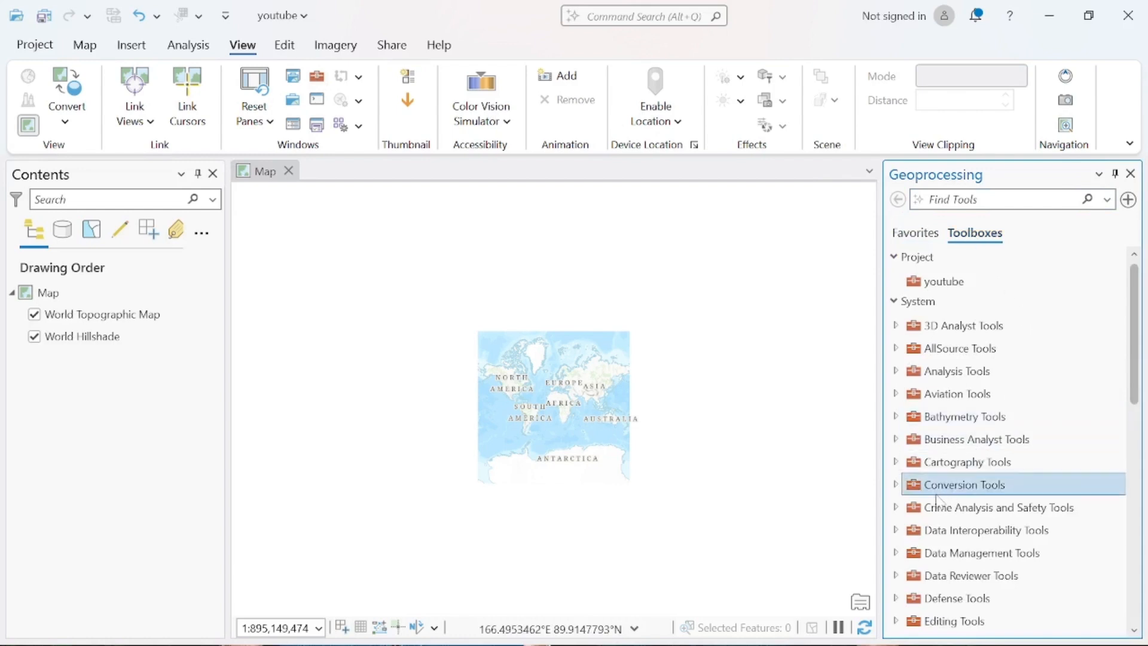
left_click(897, 486)
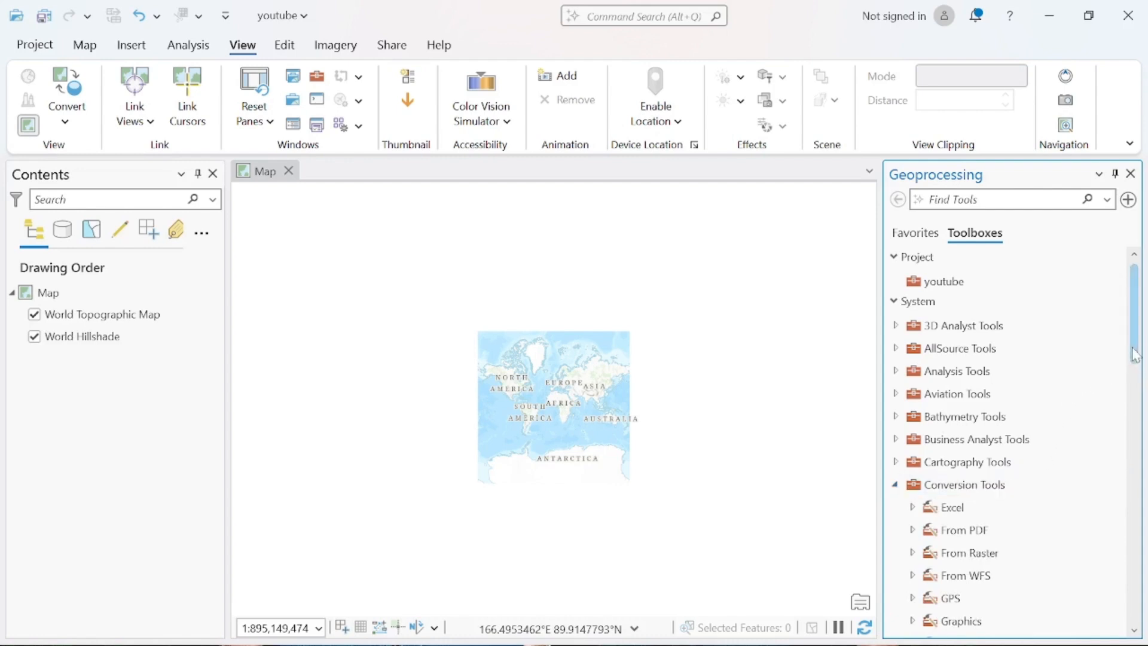
scroll(1135, 395, "down", 3)
scroll(1135, 405, "down", 2)
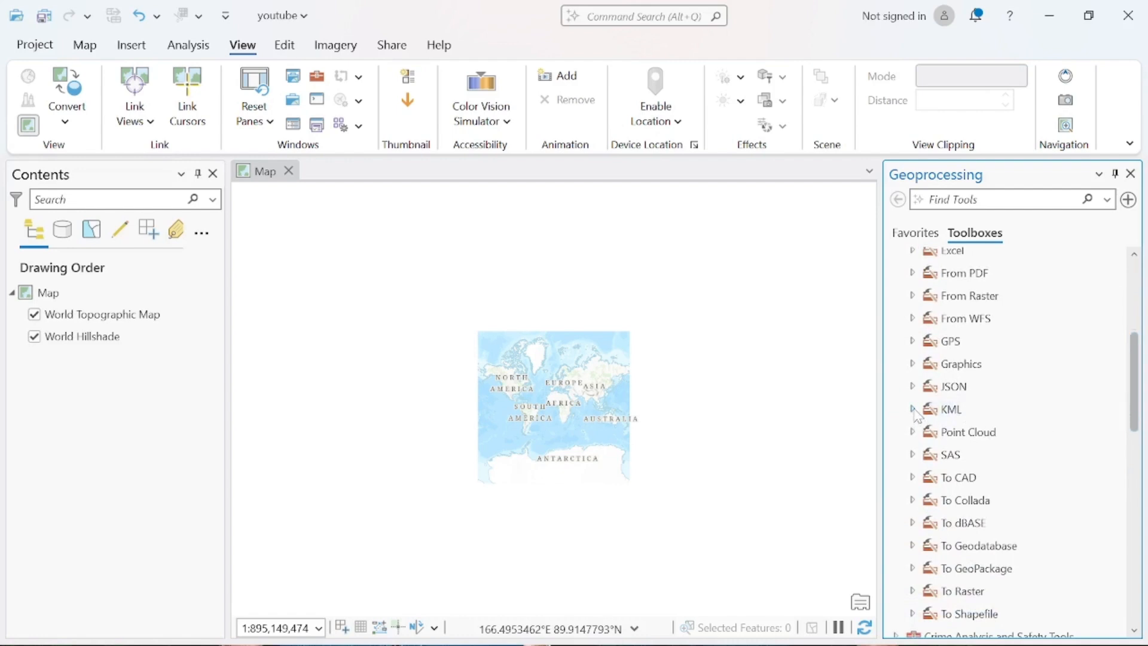
left_click(913, 410)
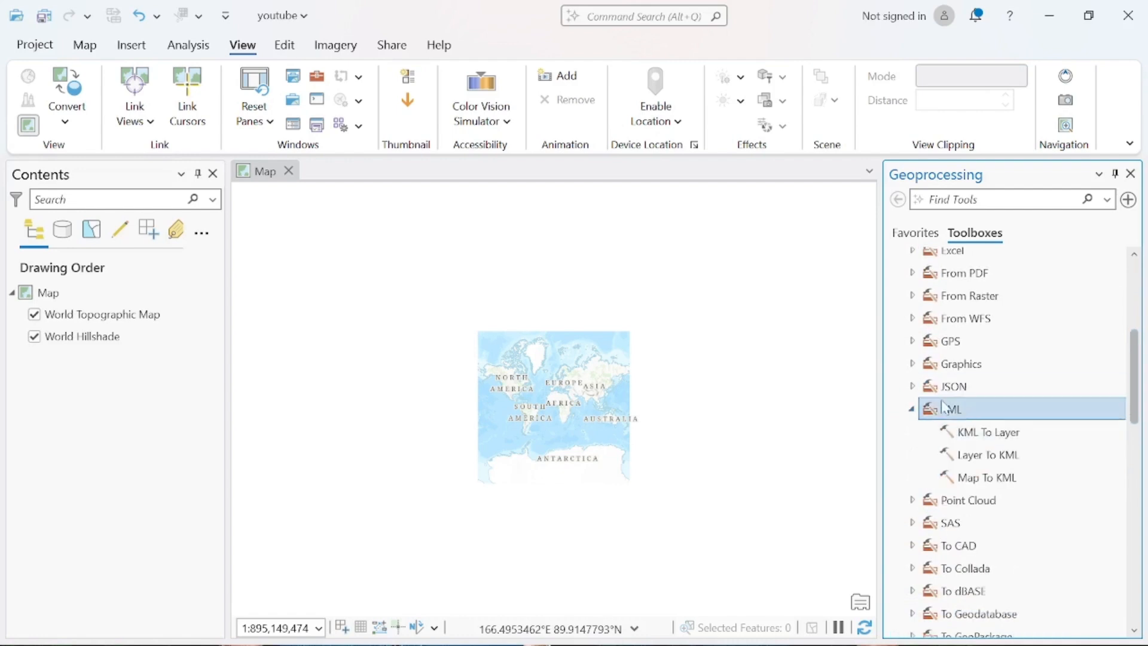
double_click(1004, 440)
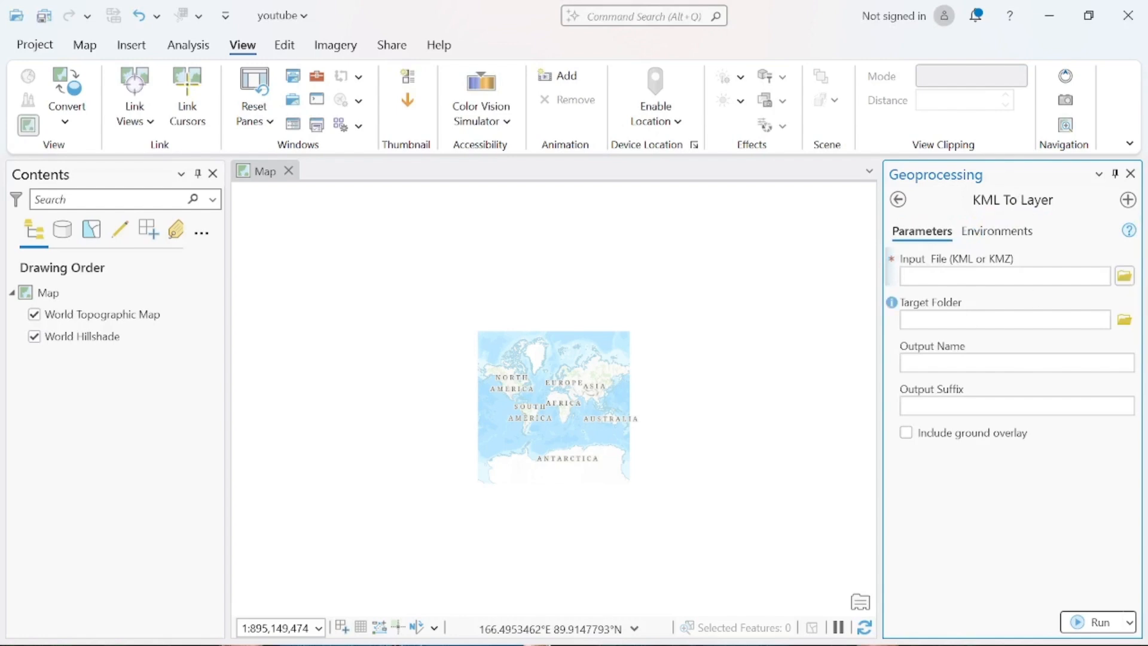
- Set Kumasi.kmz from the ARCGIS SHAPE FILES 2 folder on D: as the KML To Layer input file
left_click(1124, 278)
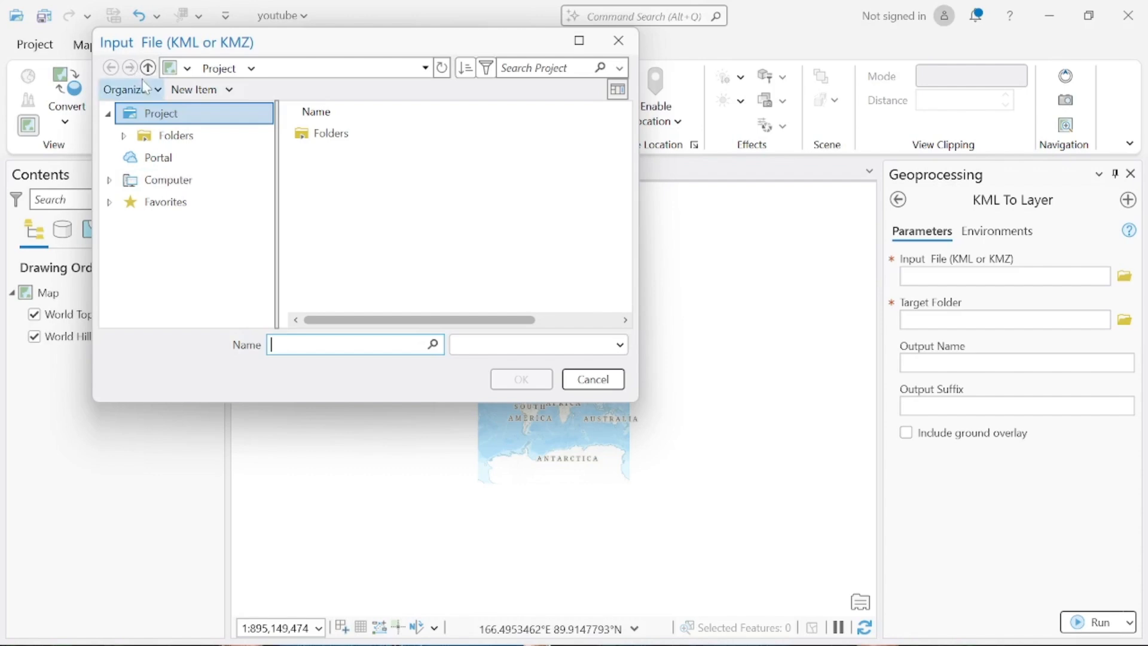
double_click(173, 179)
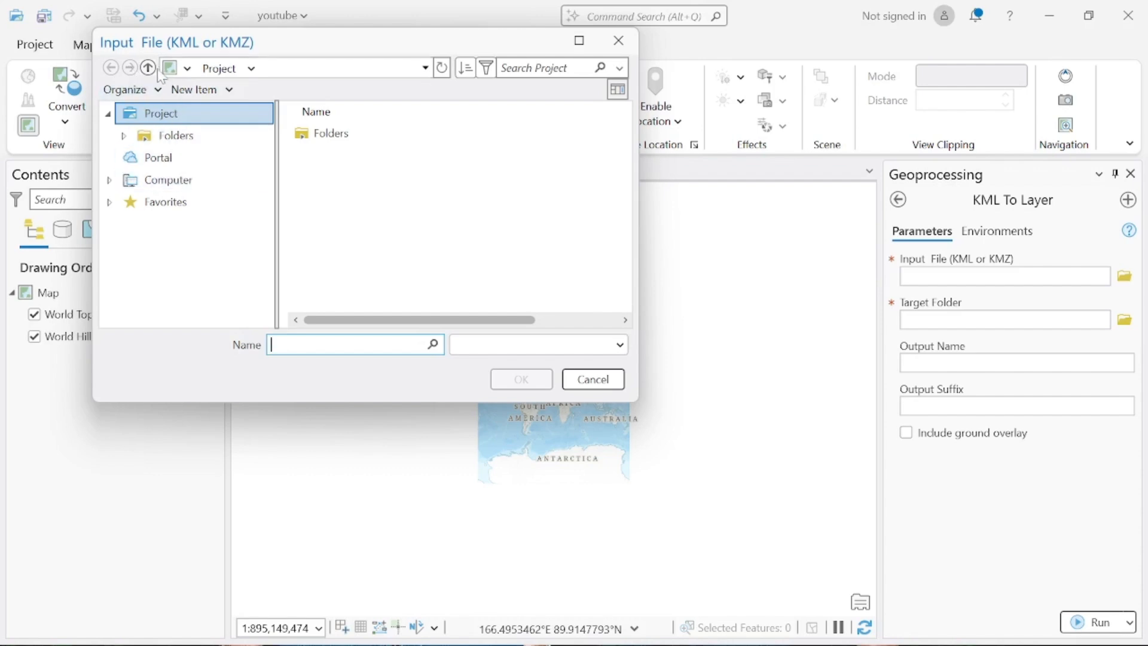
left_click(177, 135)
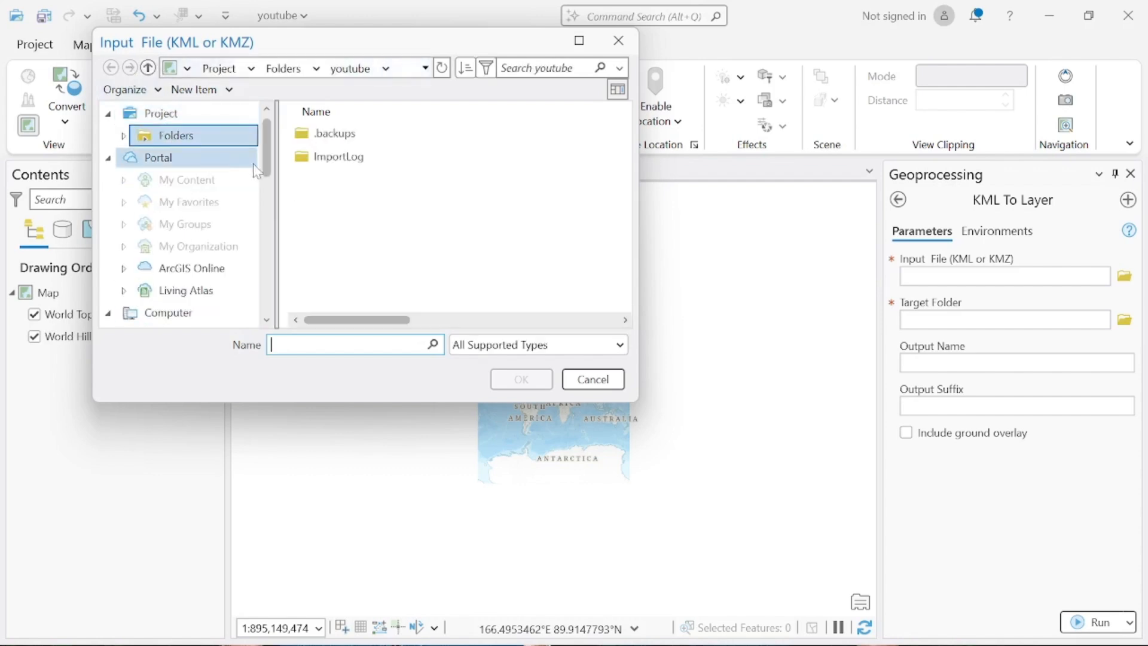
left_click_drag(271, 178, 266, 207)
left_click(215, 173)
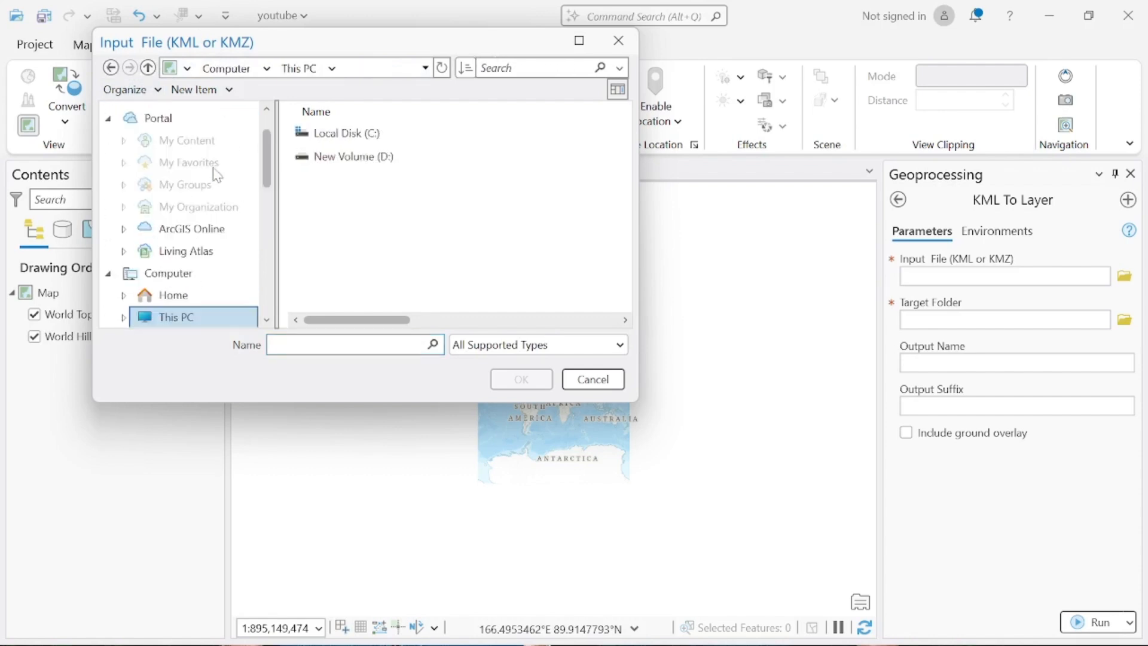
double_click(309, 159)
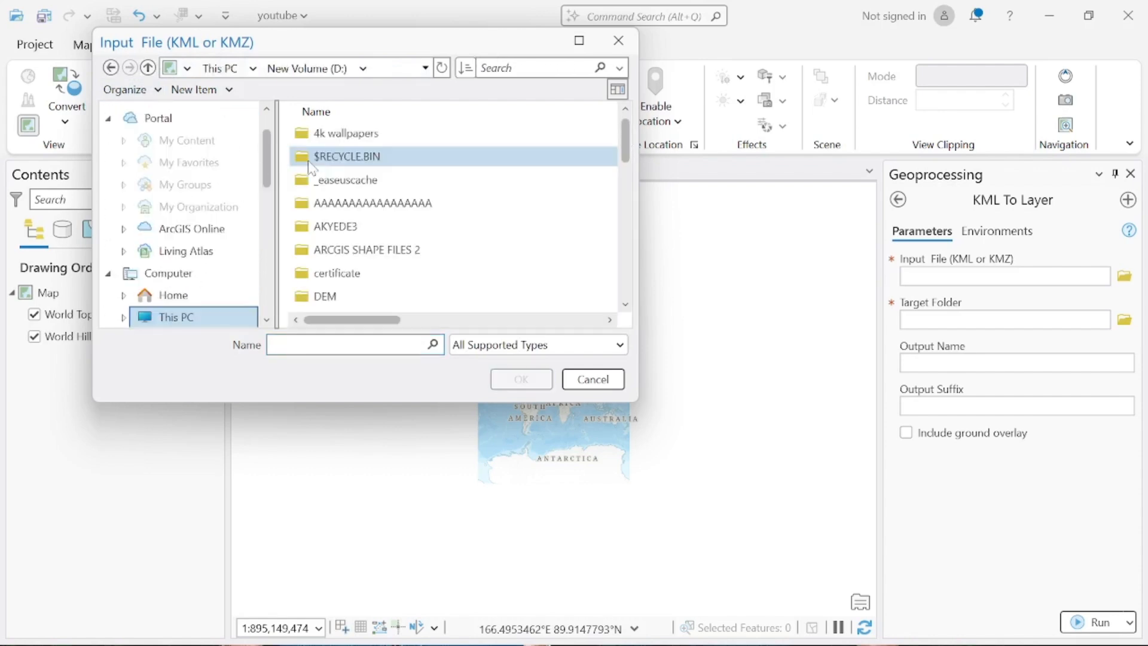
double_click(379, 254)
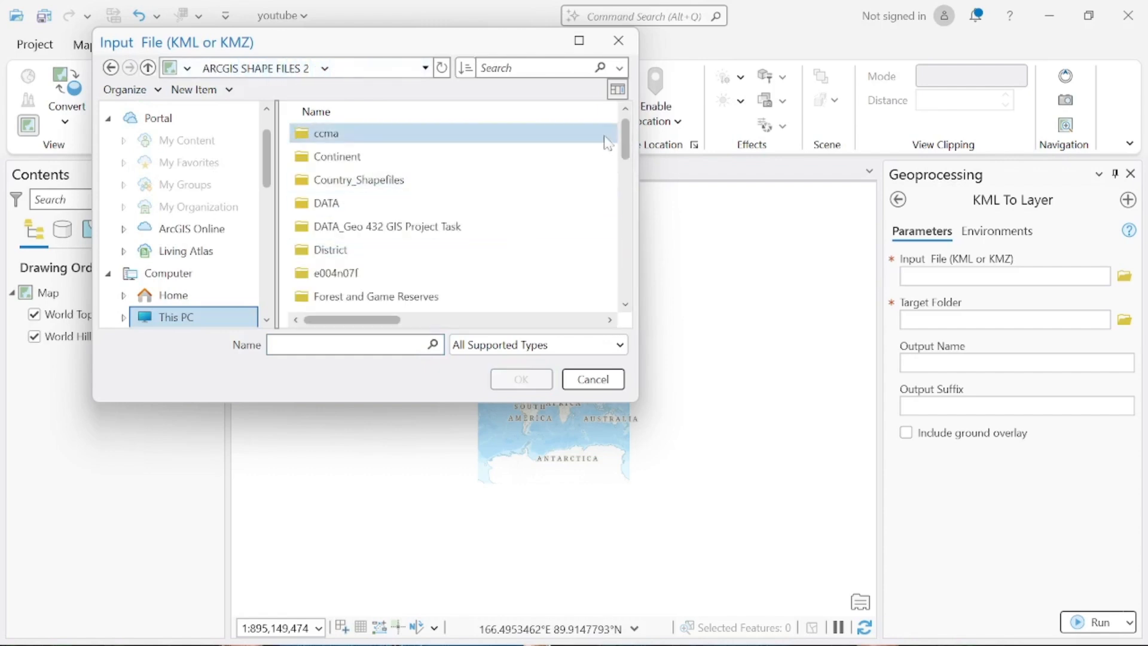
left_click(441, 67)
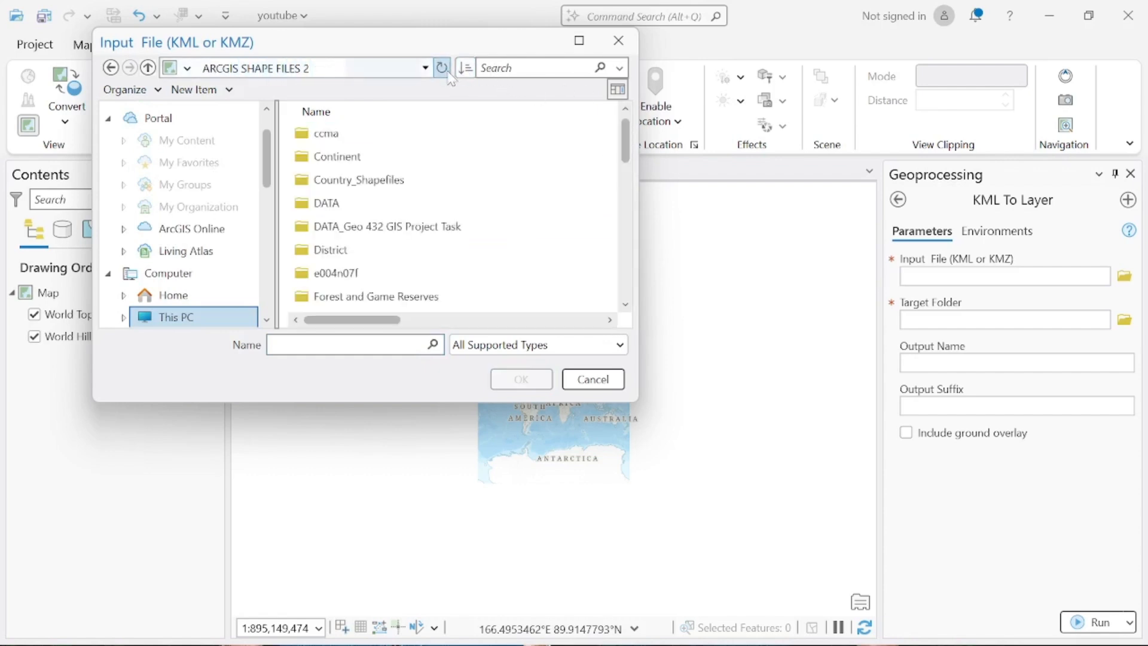
left_click_drag(626, 135, 602, 330)
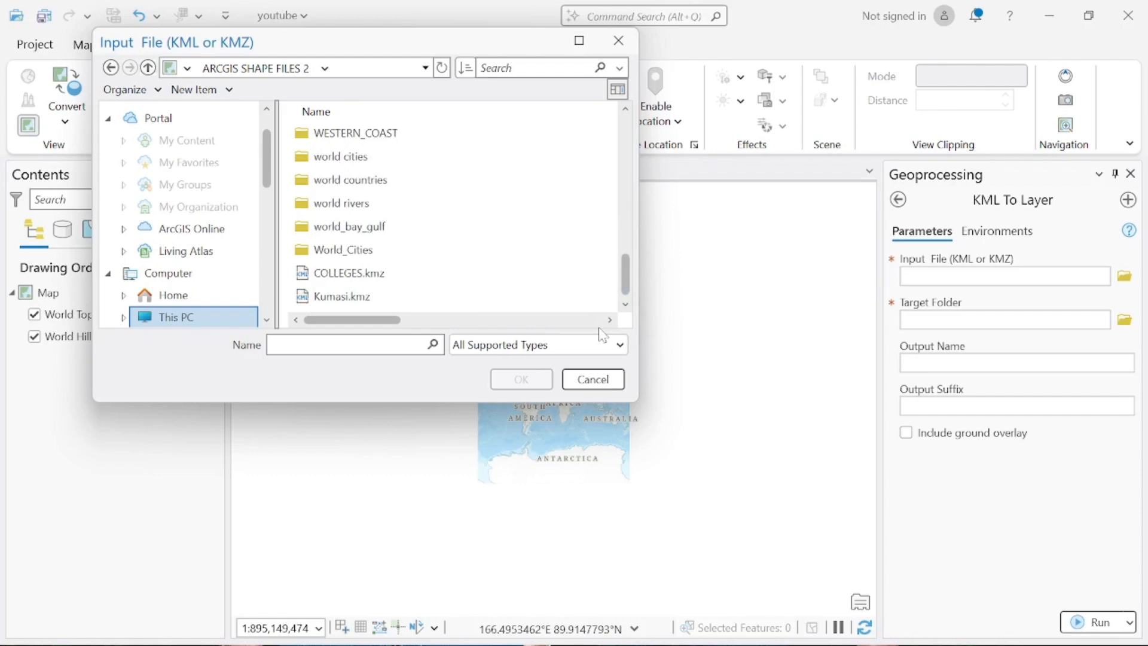
left_click(340, 298)
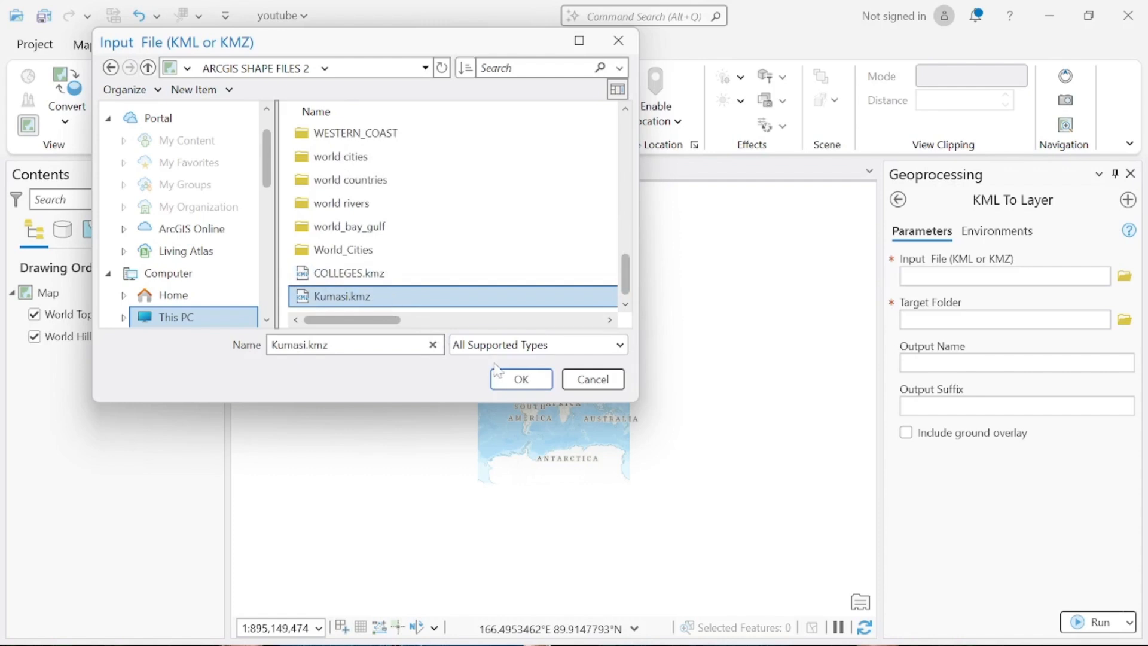
left_click(520, 379)
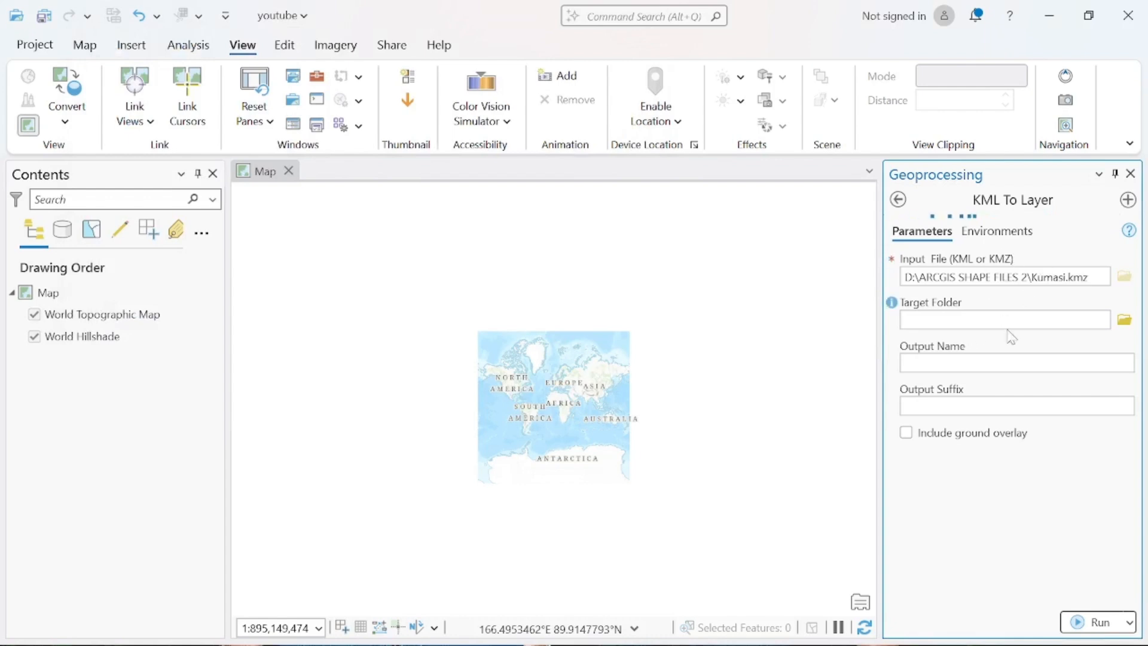
- Run KML To Layer with youtube as the target folder and Kumasi as the output name
left_click(1125, 322)
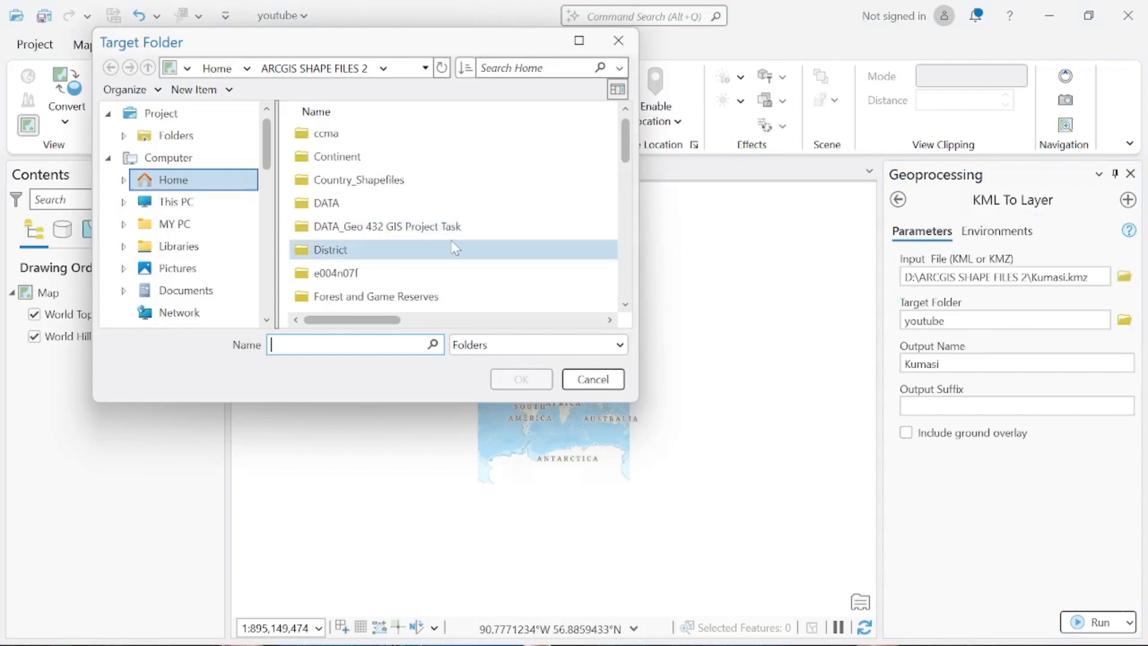
left_click(592, 379)
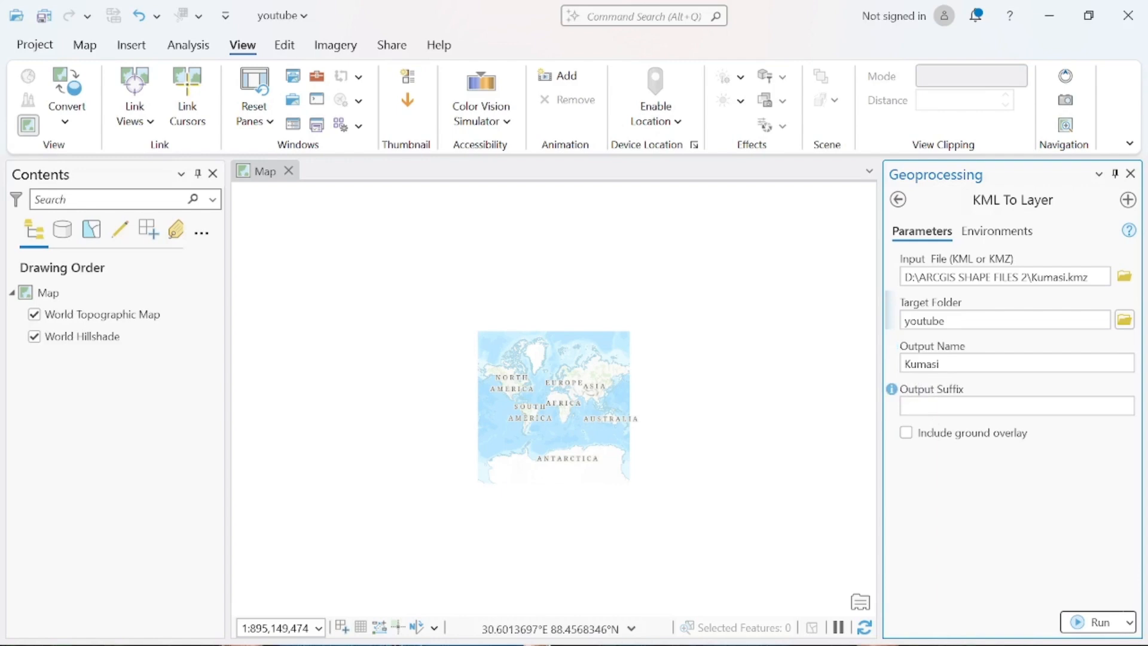
left_click(1096, 622)
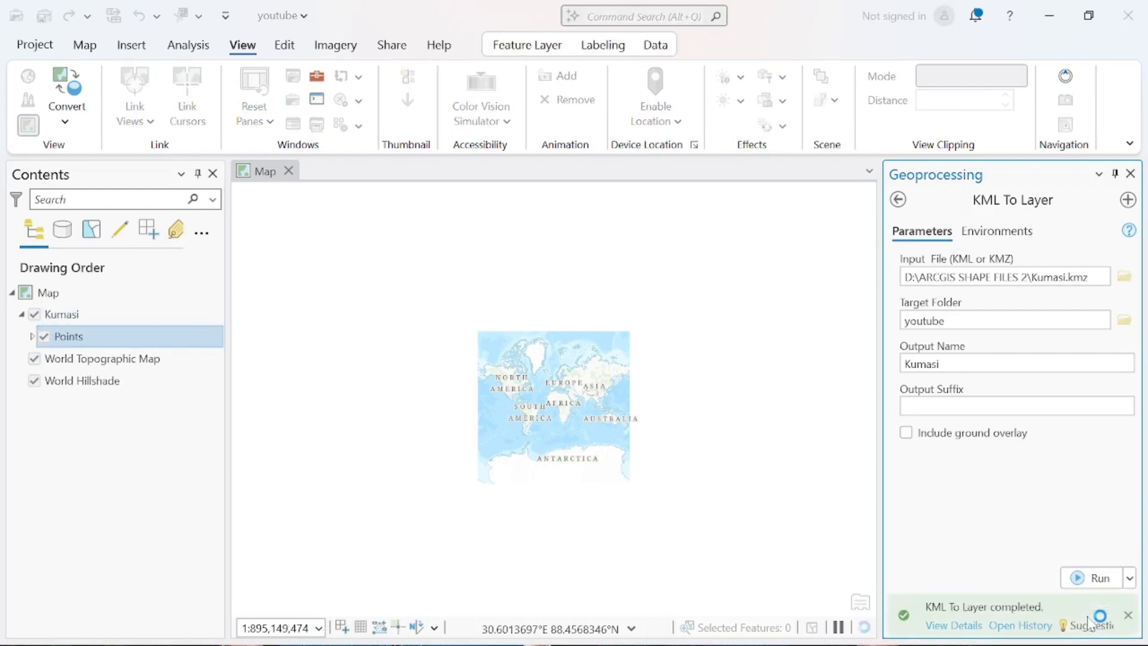
mouse_move(1089, 623)
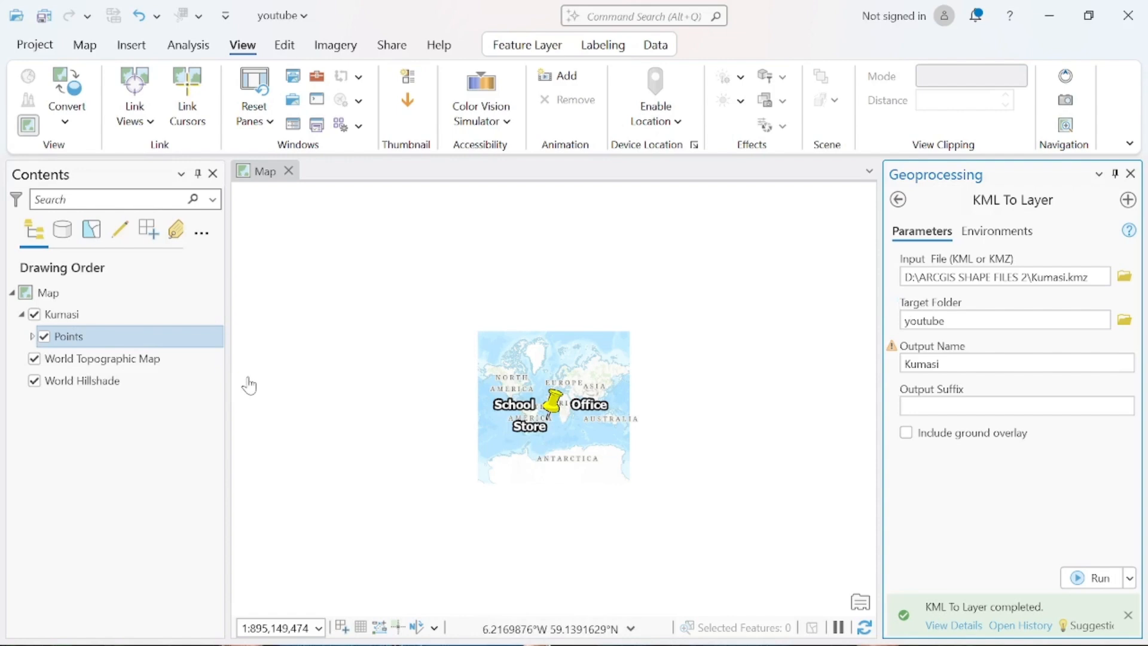
- Zoom the map to the Points layer in the Kumasi group
left_click(72, 340)
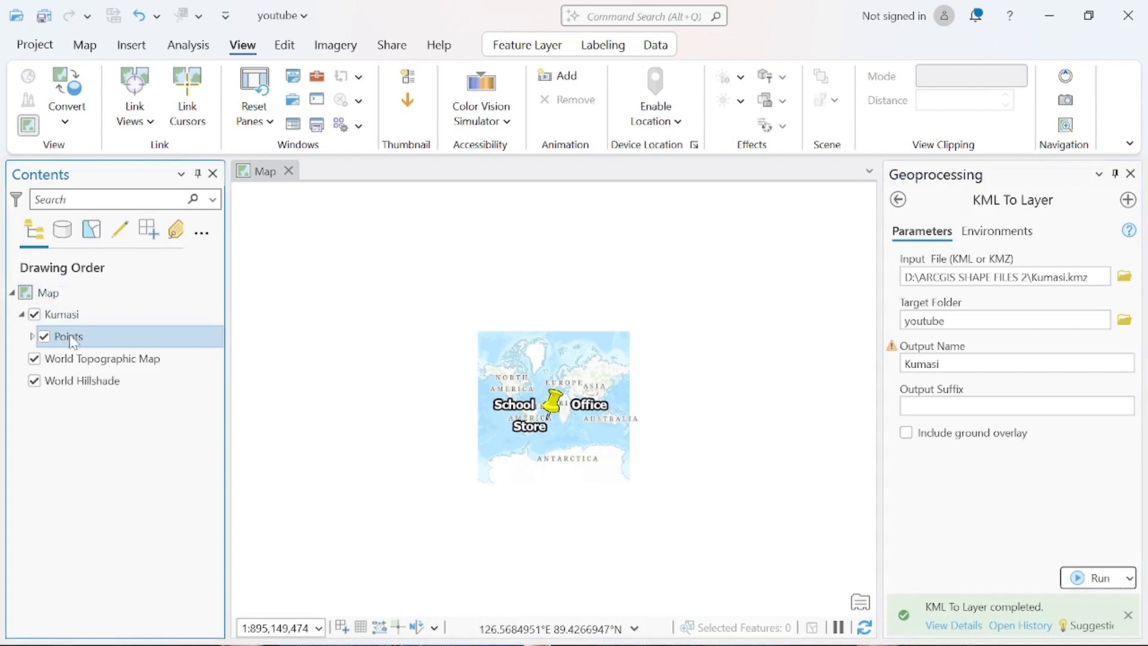
right_click(73, 340)
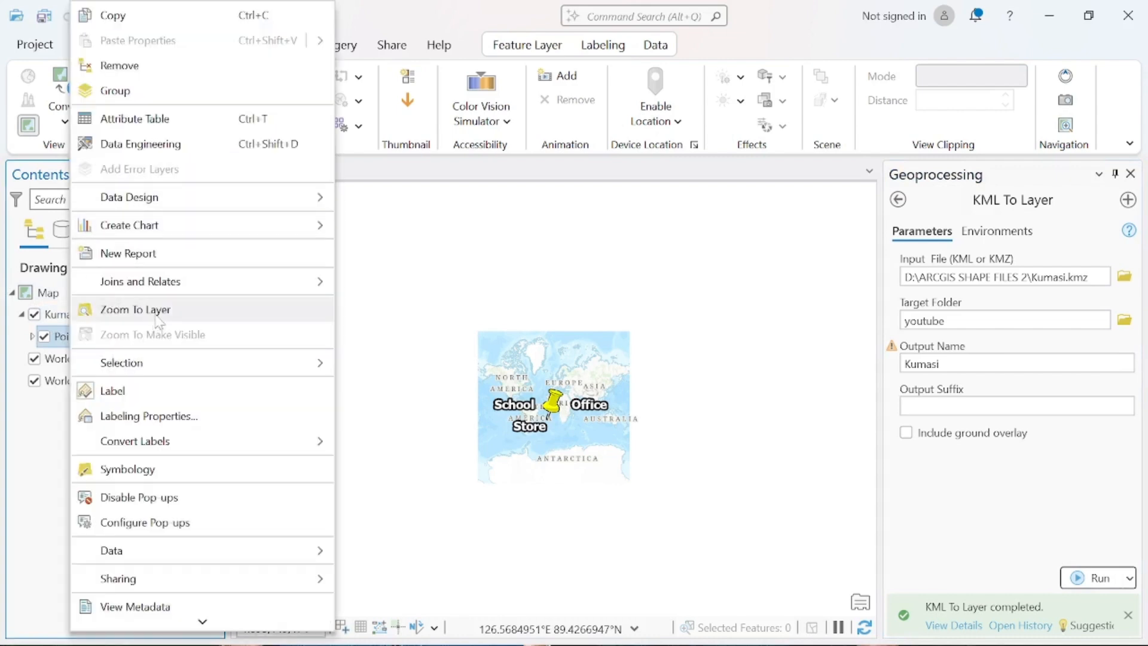
left_click(154, 317)
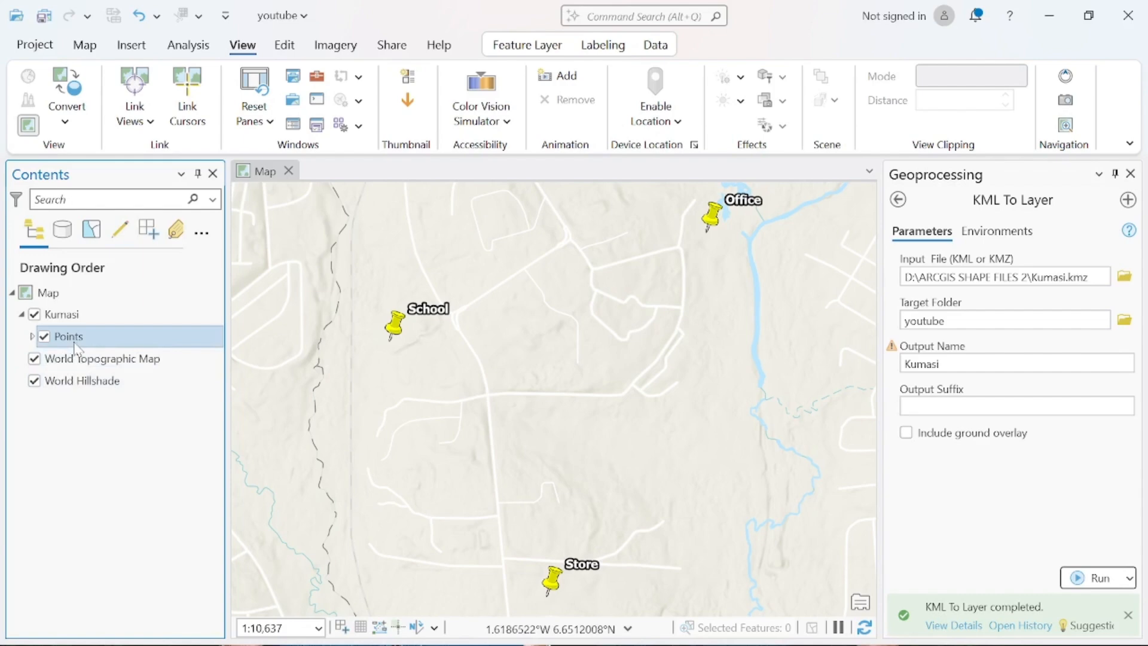
- Open Export Features for the Points layer in the Kumasi group
left_click(66, 380)
left_click(68, 341)
right_click(68, 341)
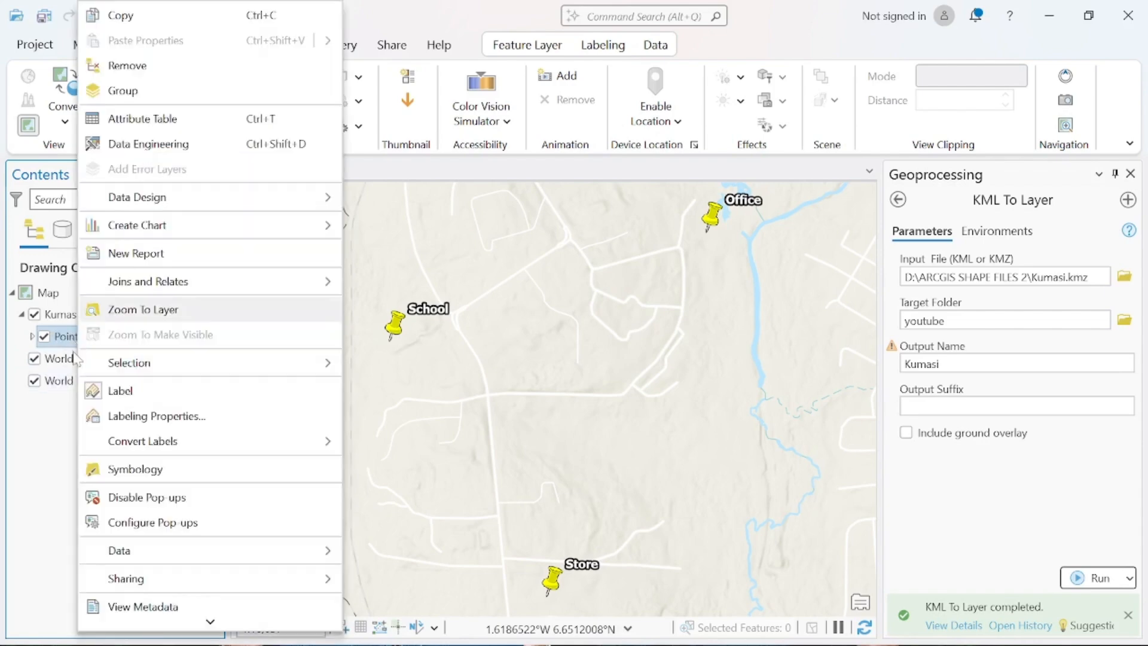
mouse_move(218, 549)
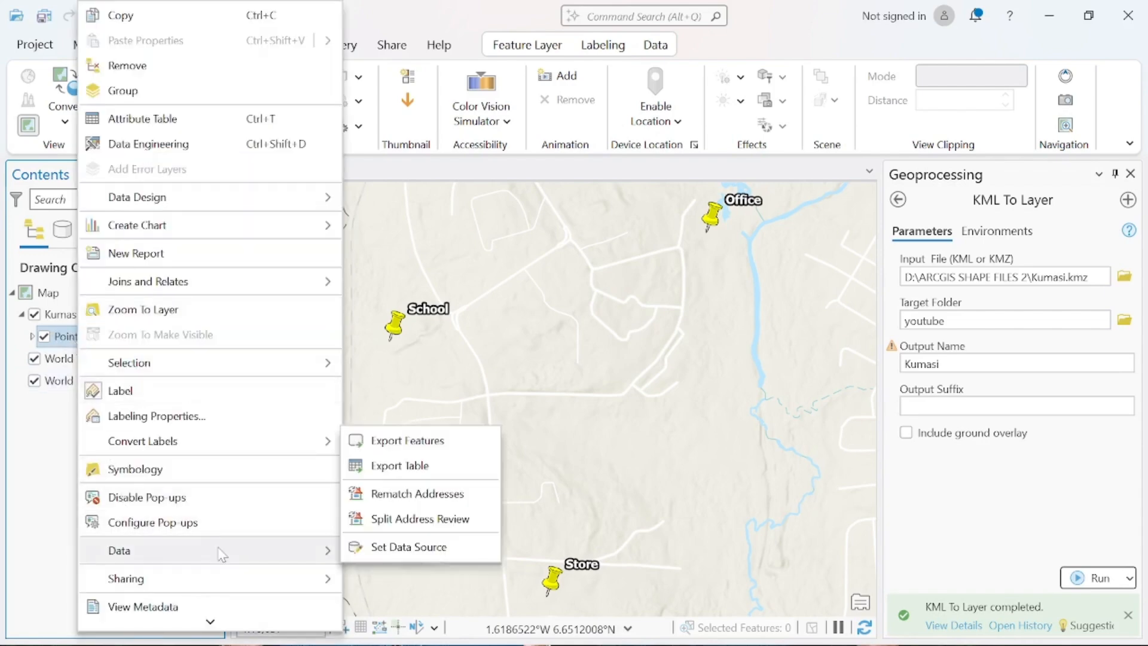
left_click(426, 447)
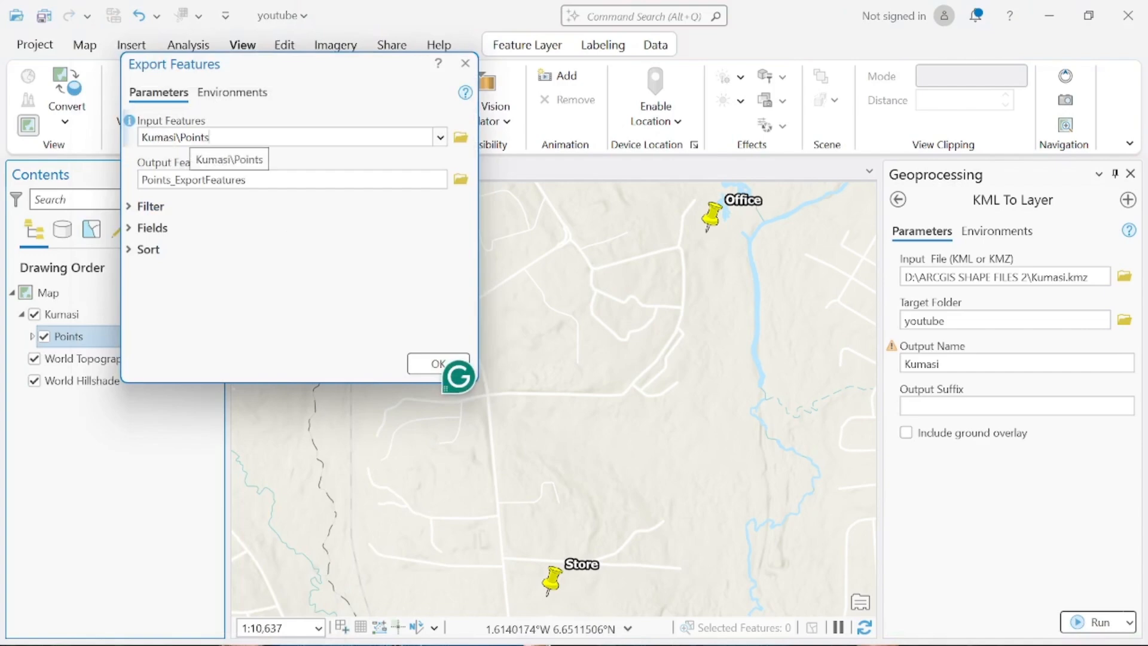
- Export the Points features to an output feature class named kumasi
left_click(460, 181)
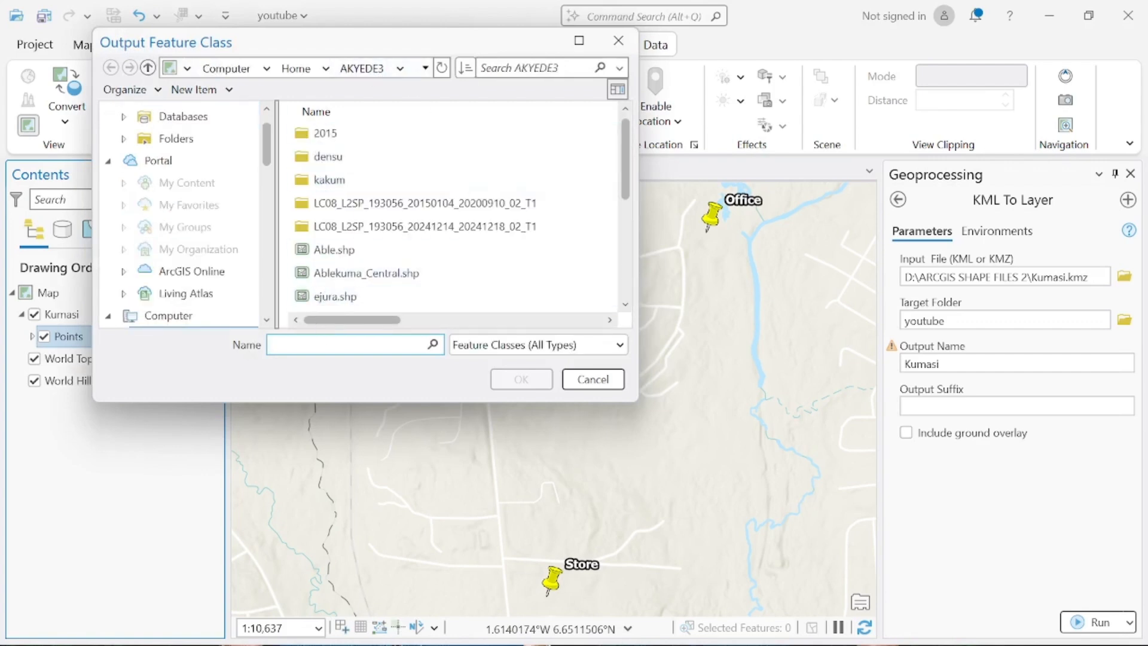
type("k")
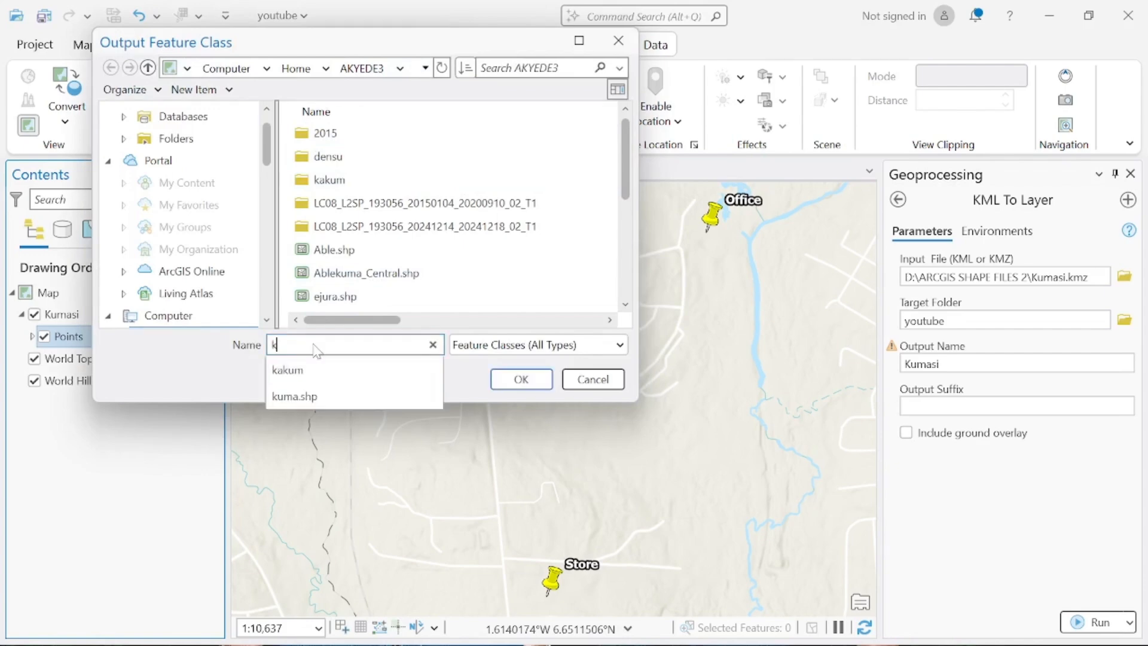
type("umasi")
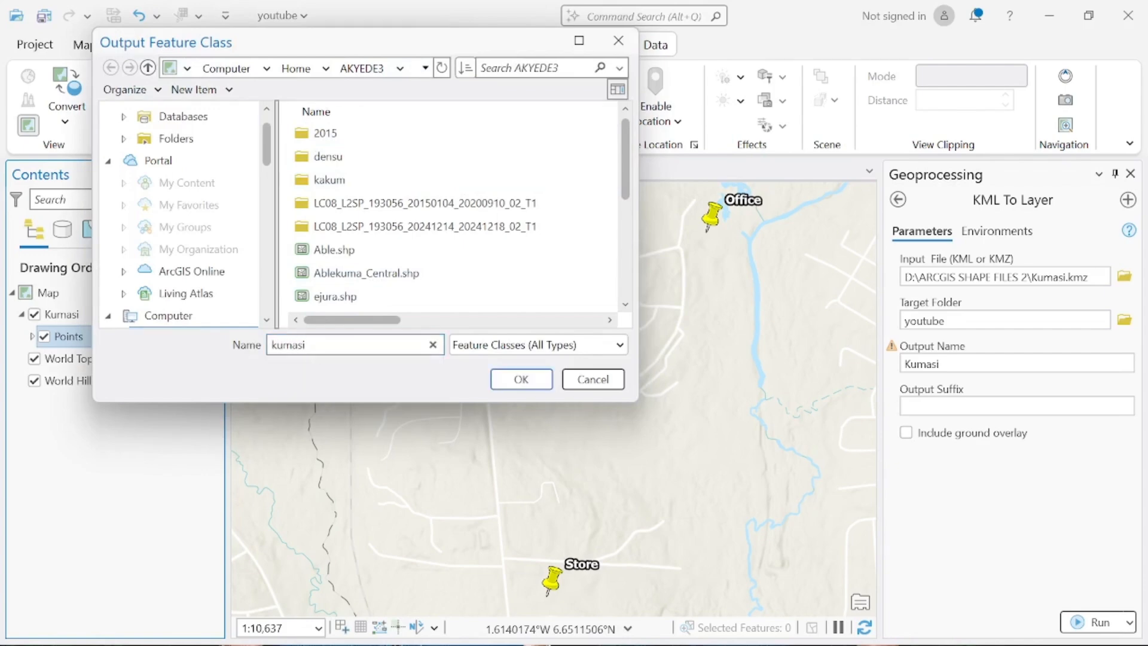
left_click(519, 383)
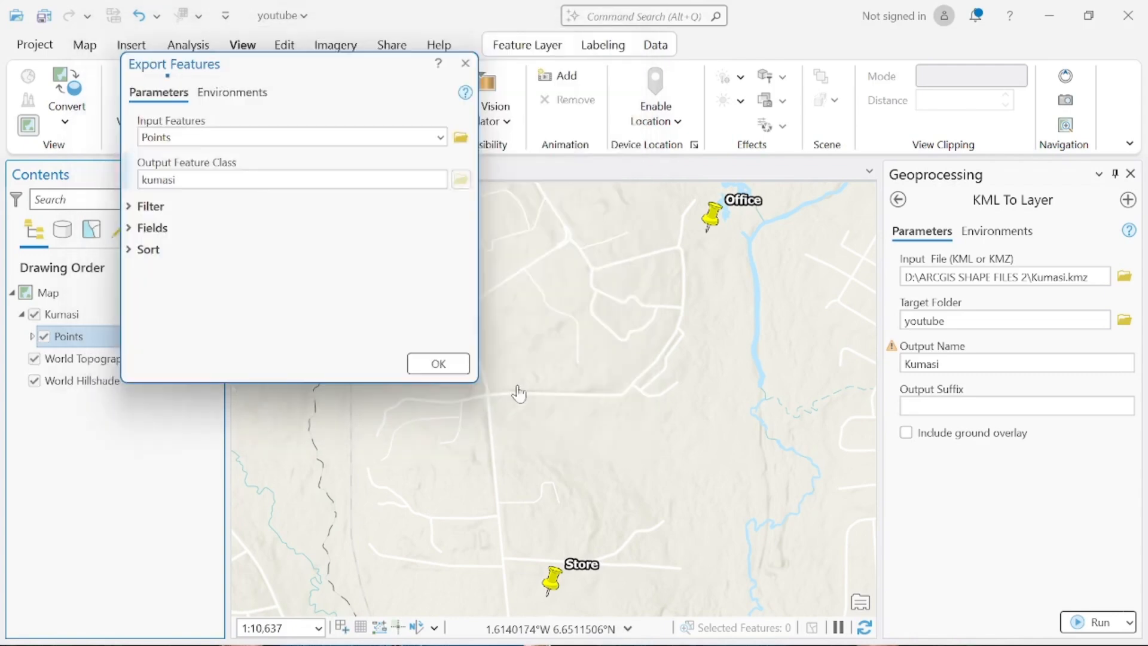
left_click(438, 365)
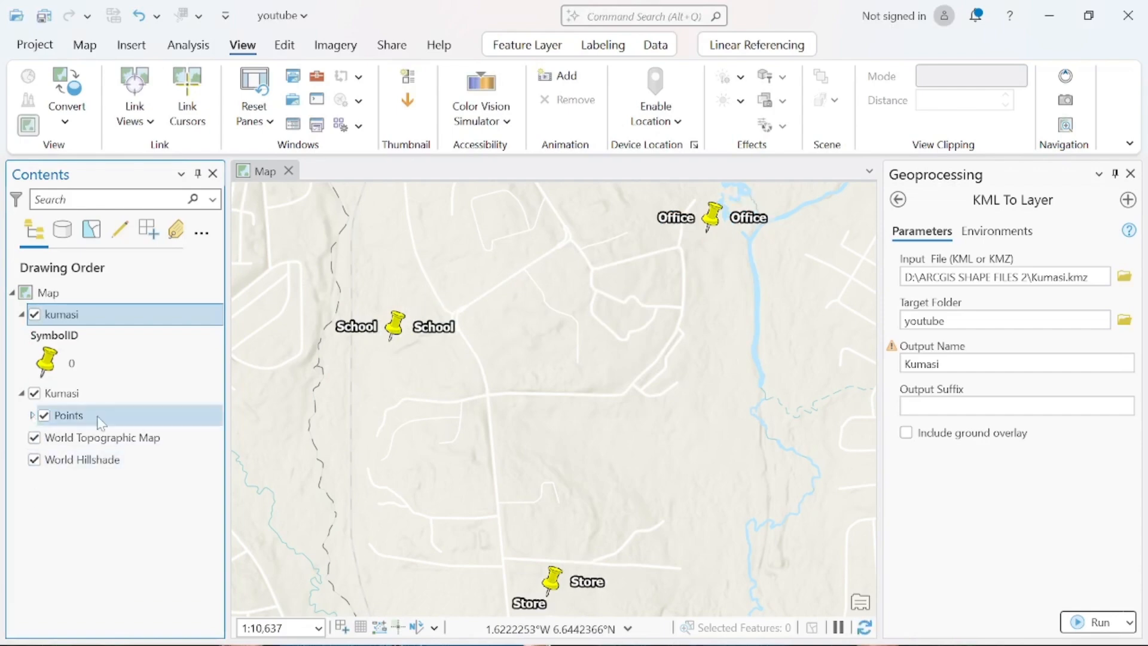
- Turn off the original Kumasi group and its Points layer, and close the KML To Layer tool
left_click(35, 393)
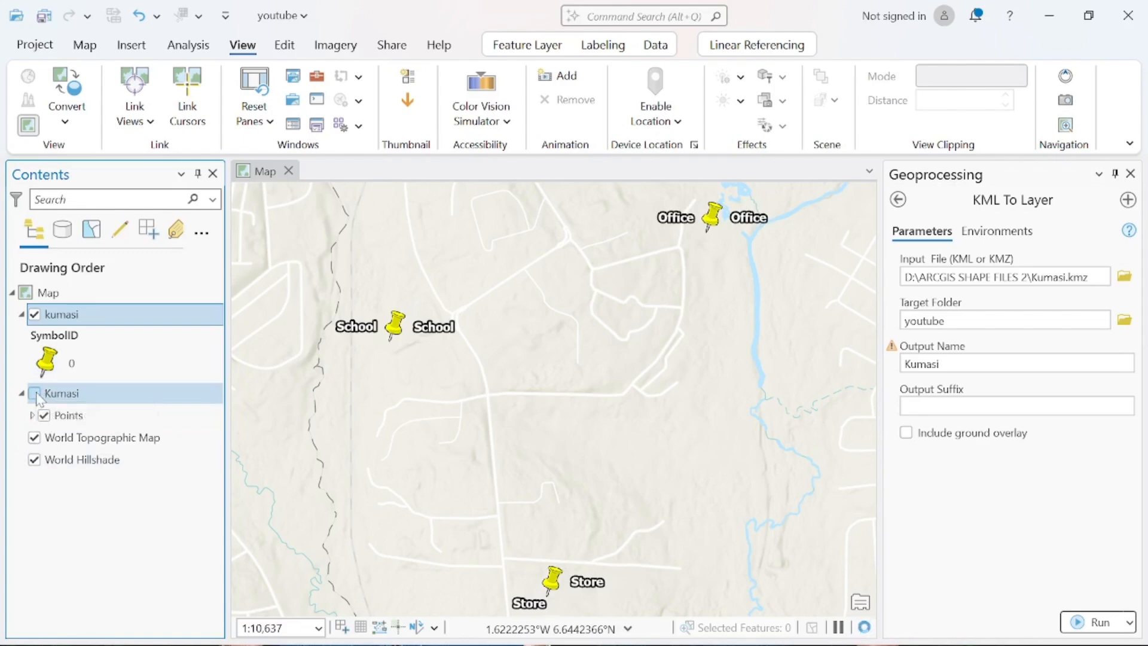
left_click(44, 415)
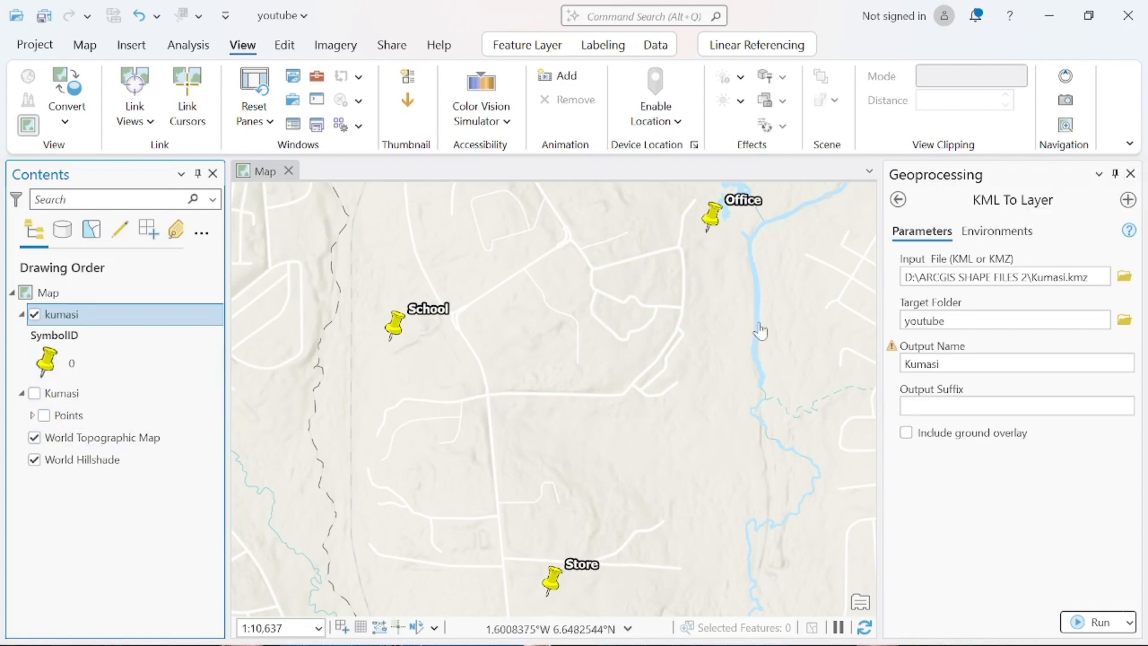
left_click(1131, 174)
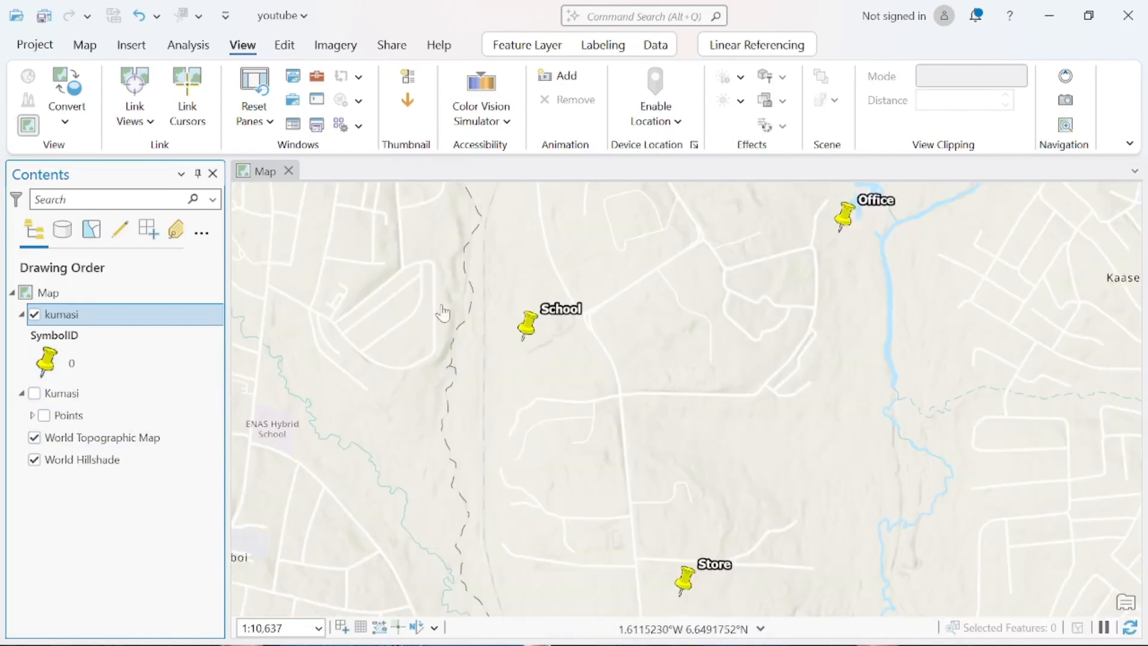
- Change the exported kumasi layer's pushpin symbol to Circle 1 from the ArcGIS 2D style
left_click(52, 364)
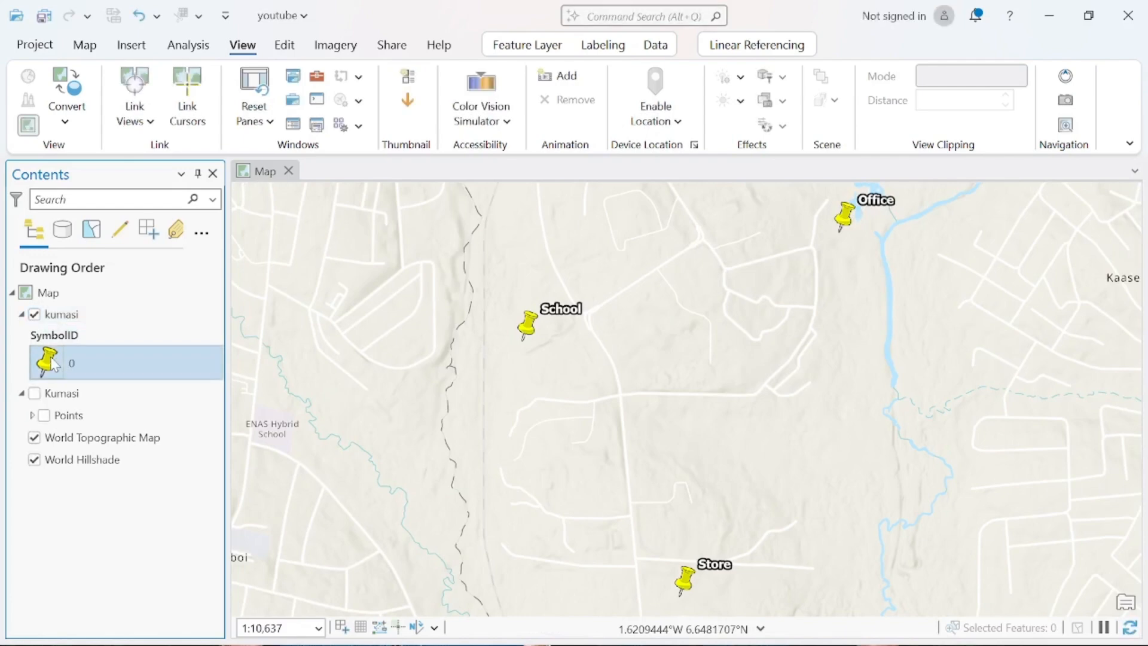
left_click(48, 362)
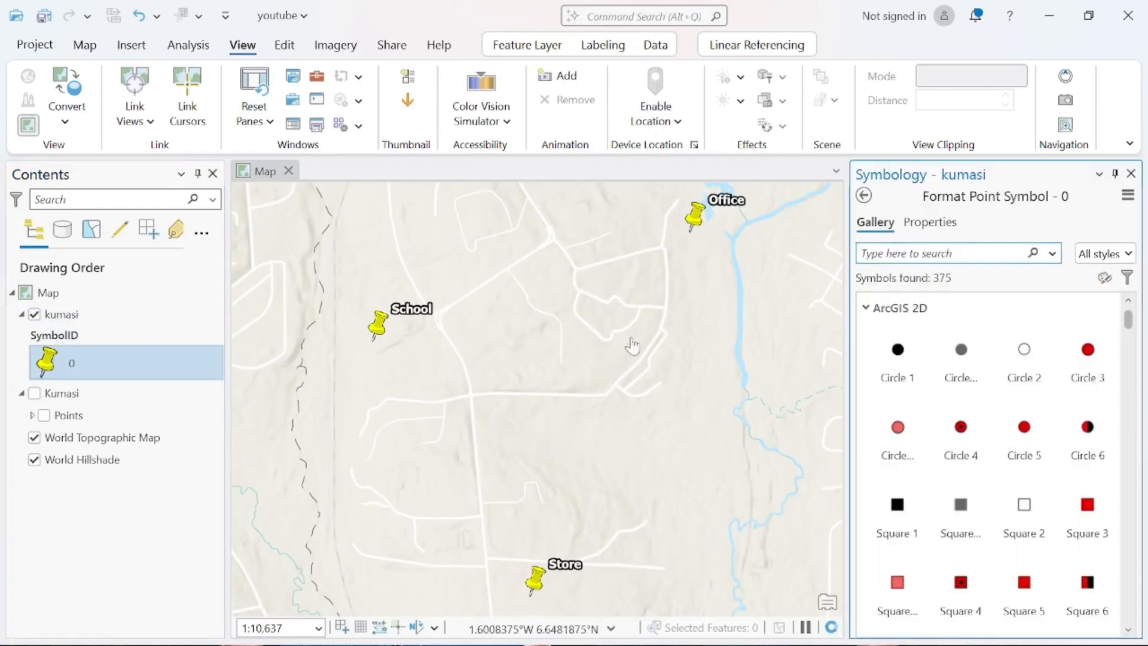
left_click(909, 351)
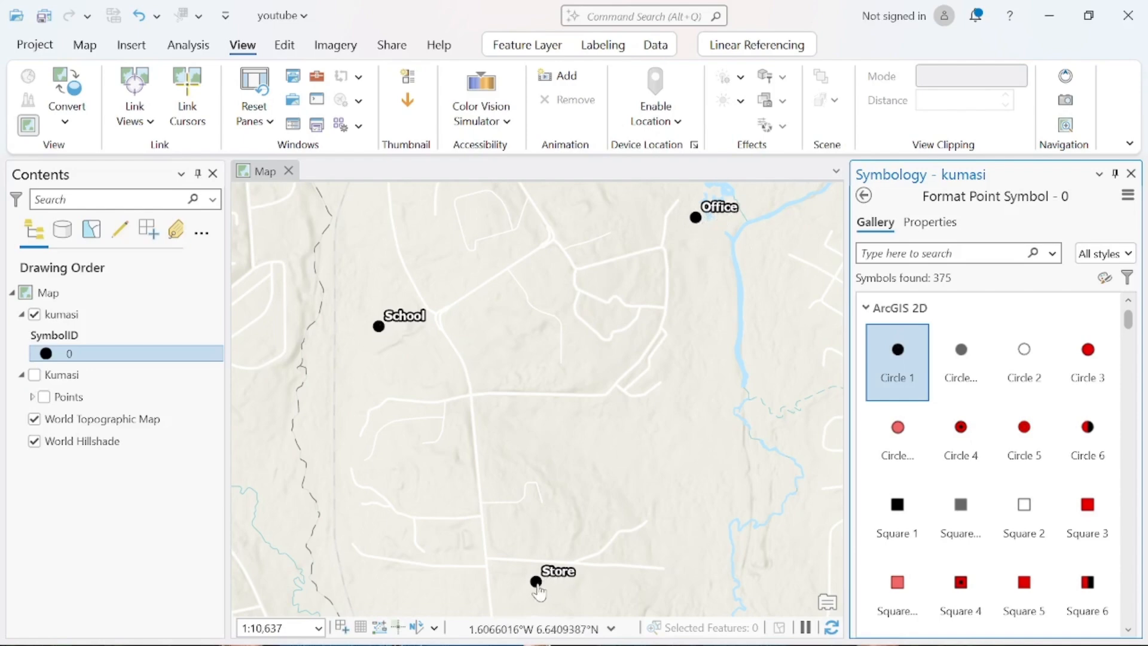
- Clear the label beside the kumasi layer's point symbol and close the symbology settings
left_click(70, 357)
left_click(68, 355)
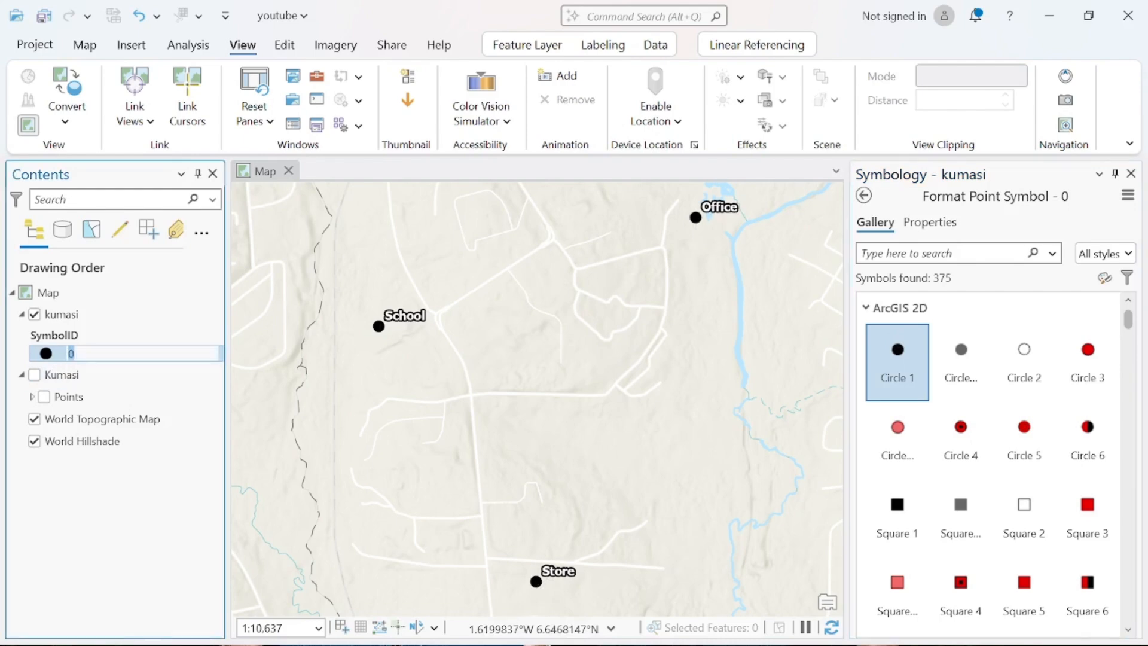
key("BackSpace")
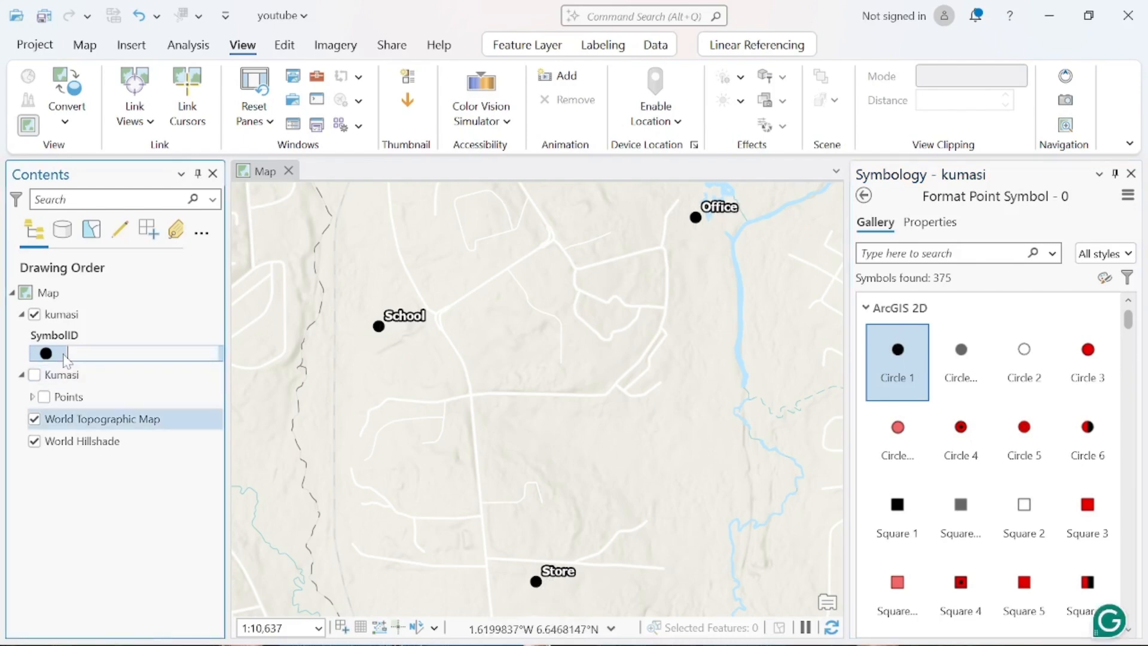
left_click(68, 375)
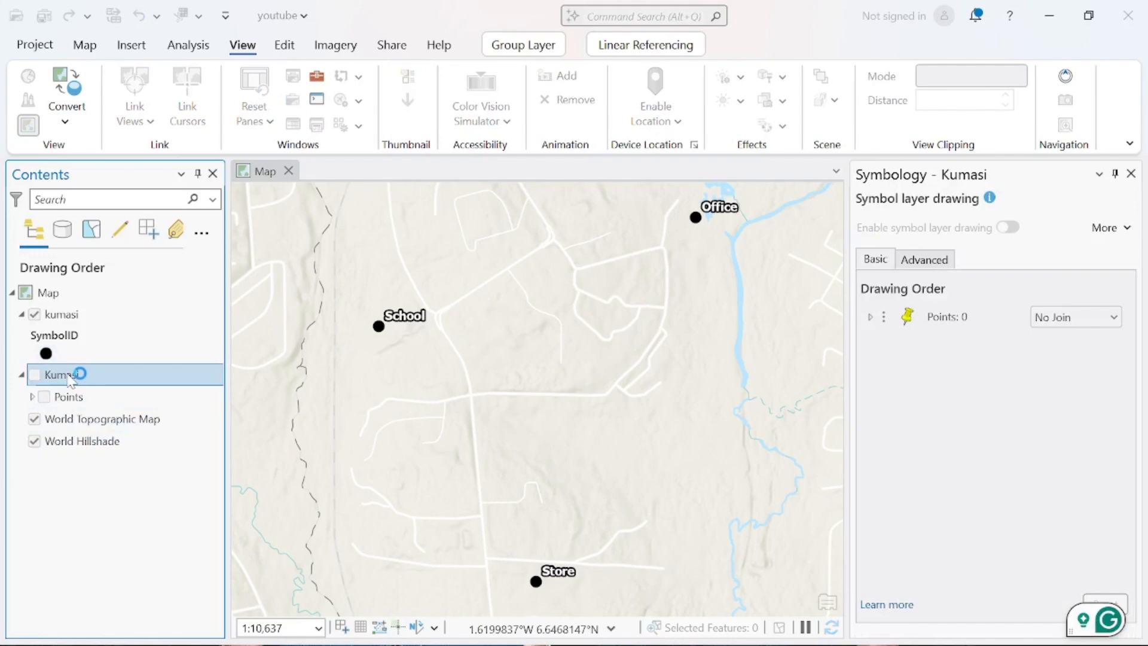
left_click(1132, 173)
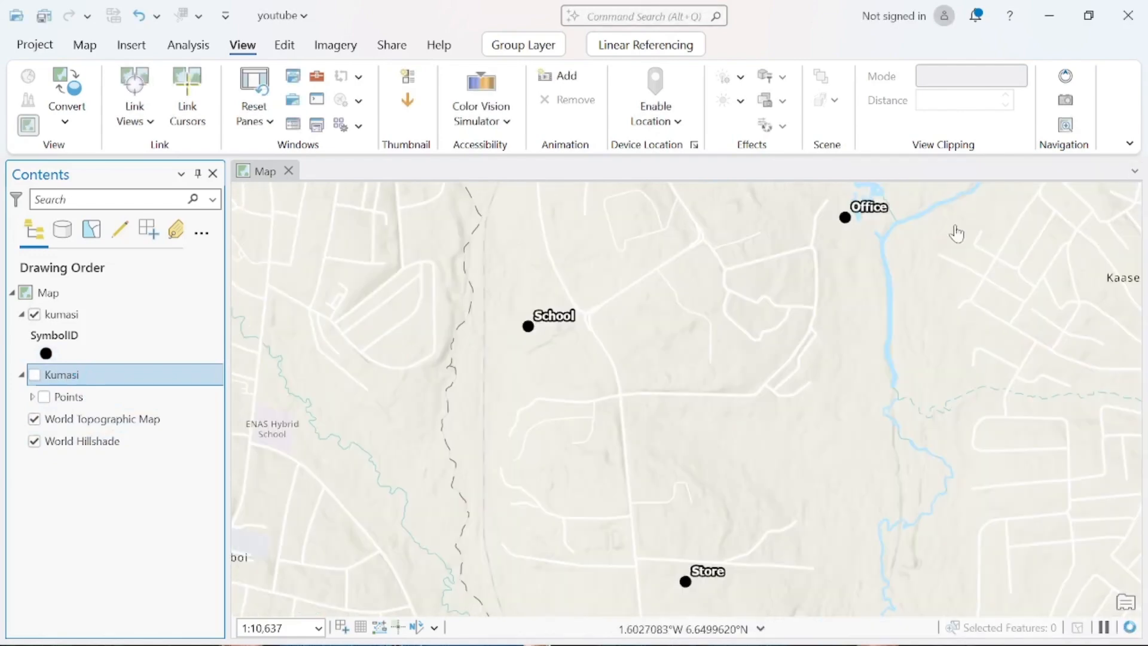